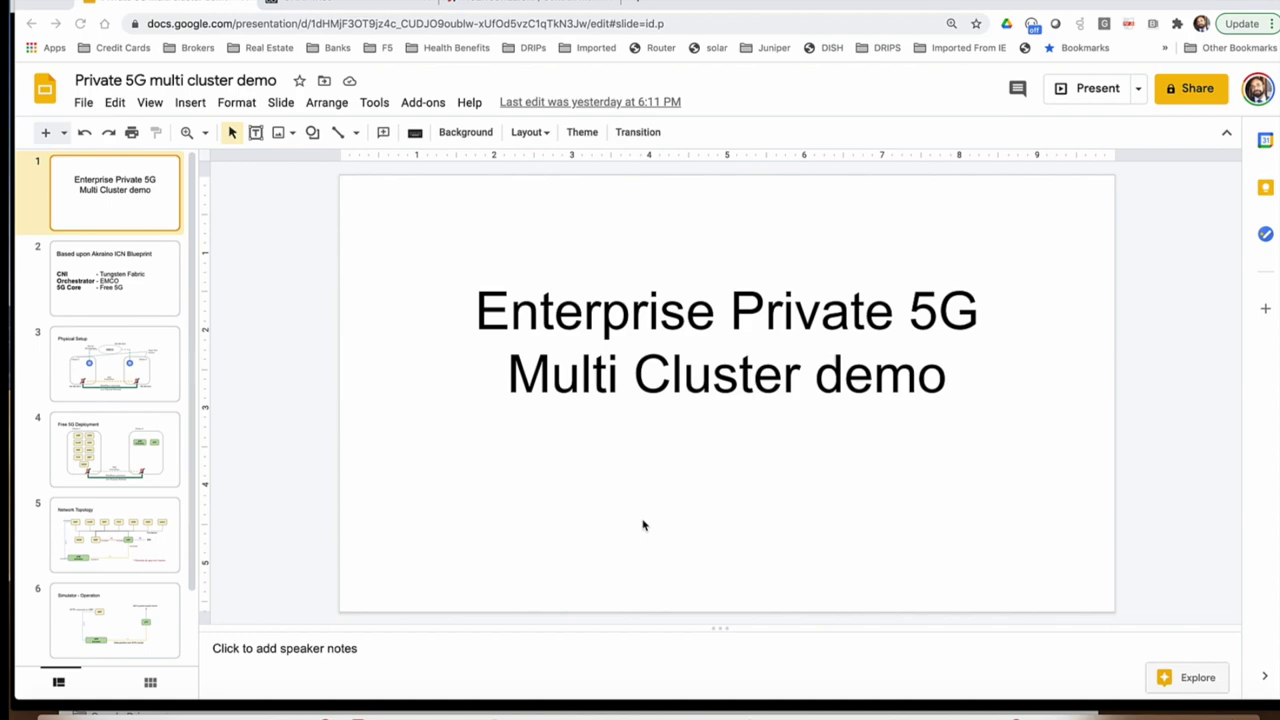
# Step: Show slide 2, 'Based upon Akraino ICN Blueprint', in the editor
pyautogui.click(159, 292)
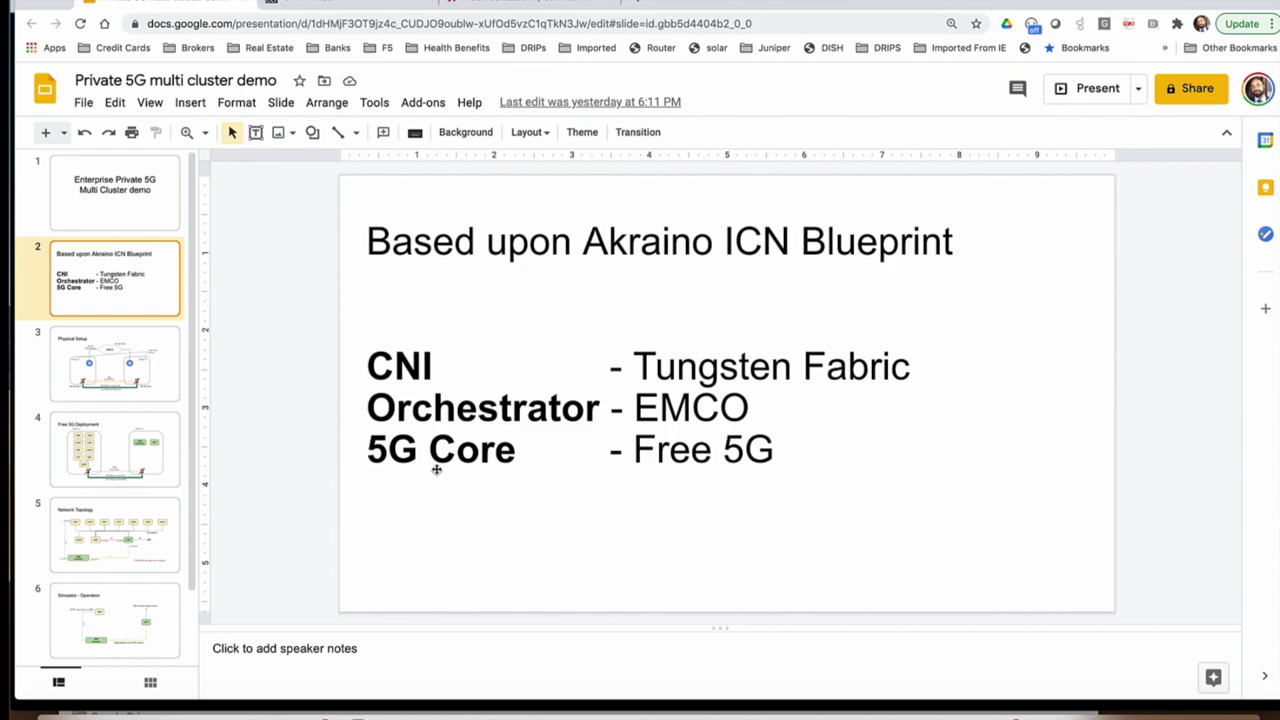
# Step: Show slide 3, Physical Setup, then slide 4, Free 5G Deployment
pyautogui.click(146, 355)
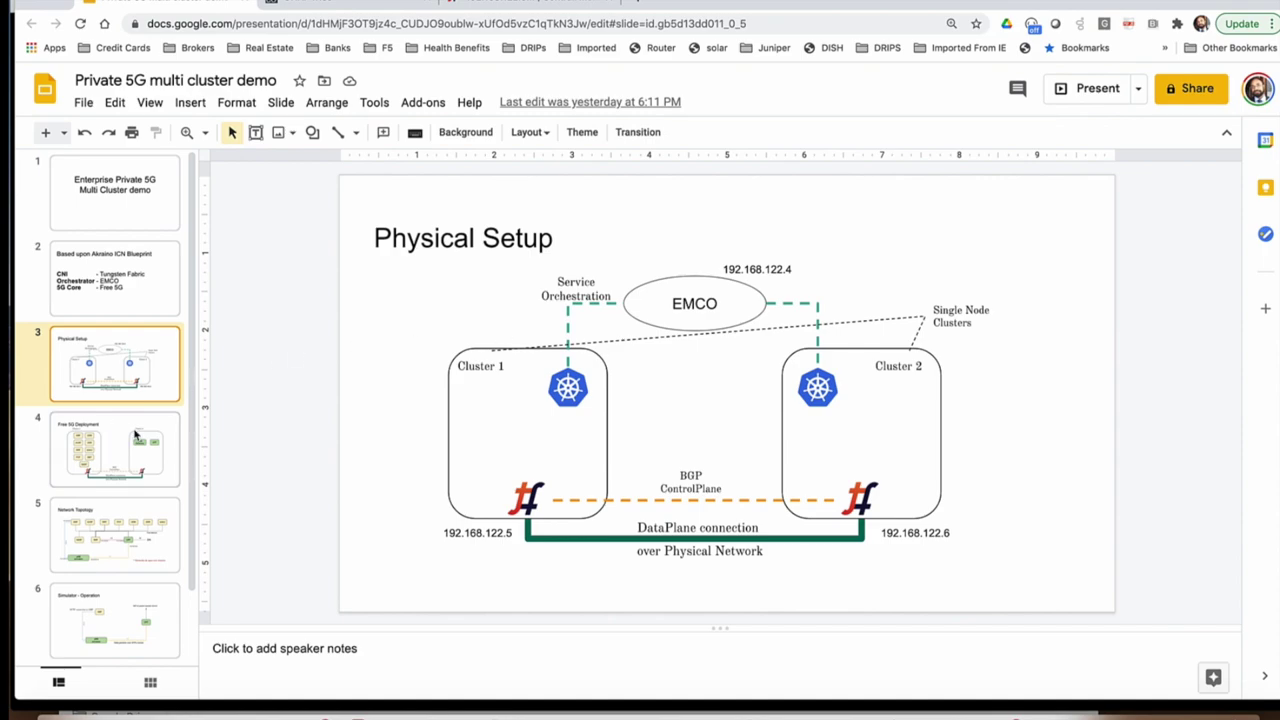
pyautogui.click(139, 437)
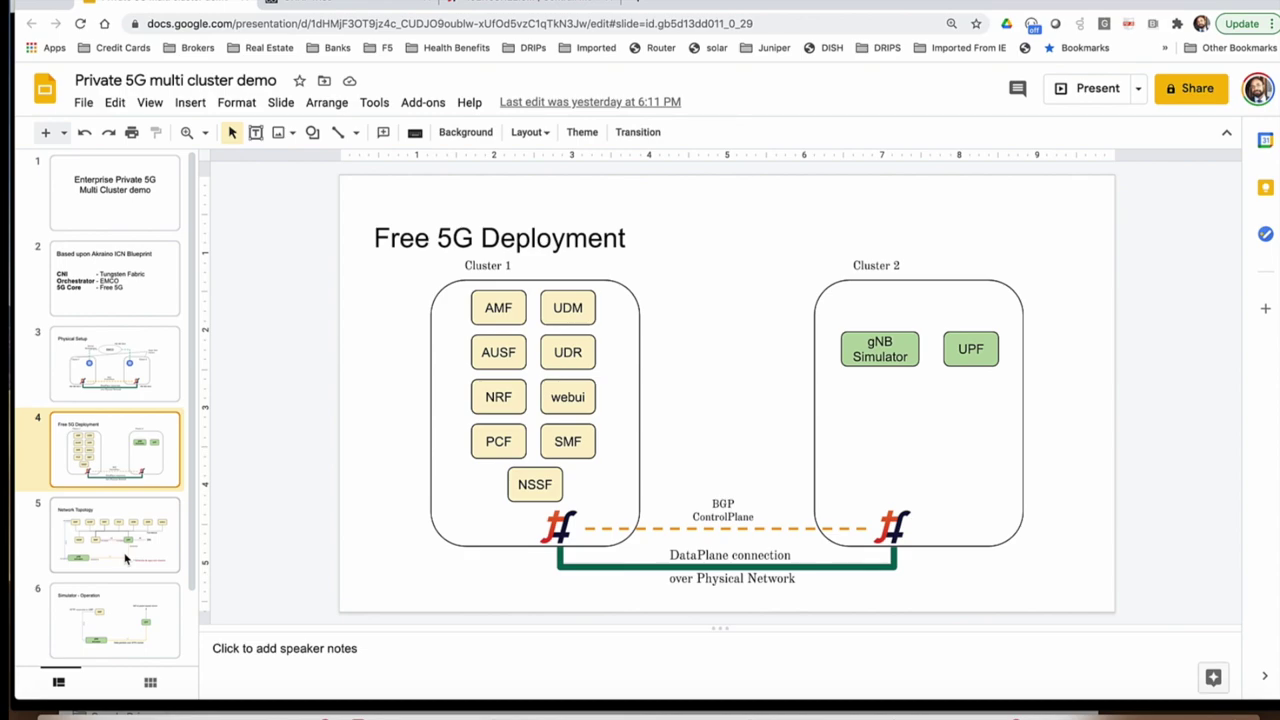
# Step: Show slide 5, the Network Topology of the 5G functions and their networks
pyautogui.click(126, 559)
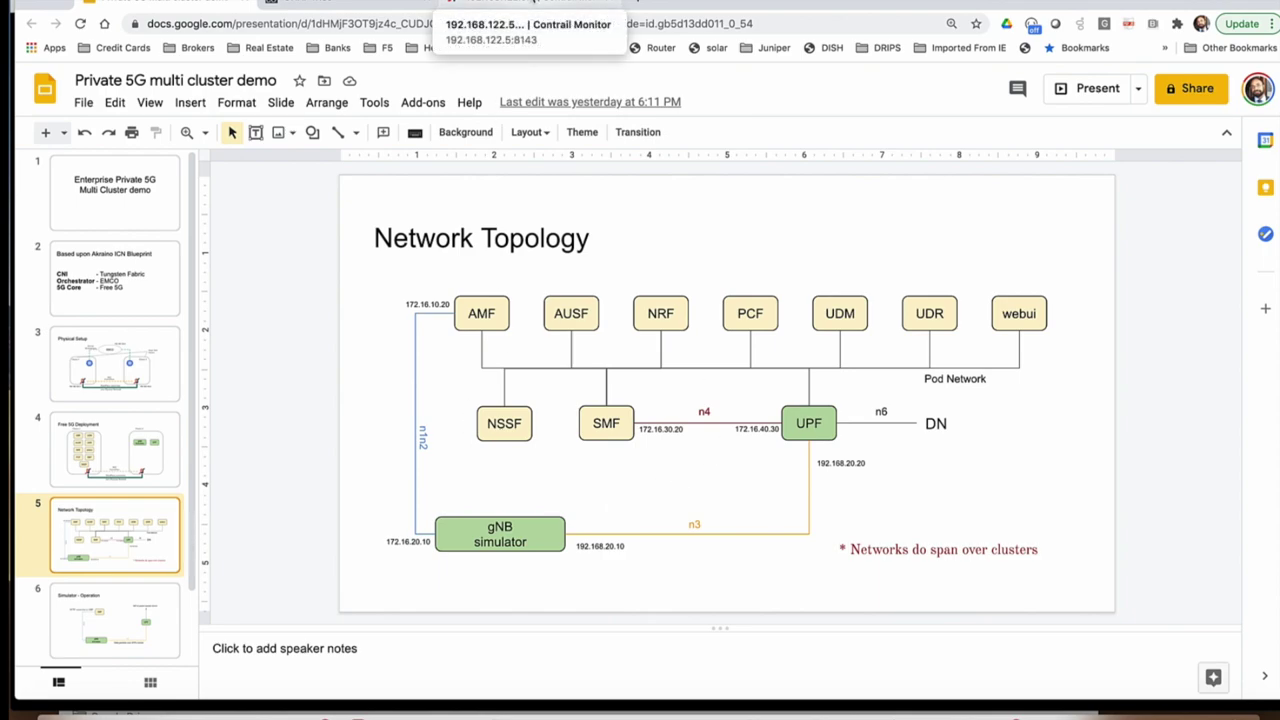
# Step: Switch the browser to the Tungsten Fabric monitoring dashboard
pyautogui.click(500, 3)
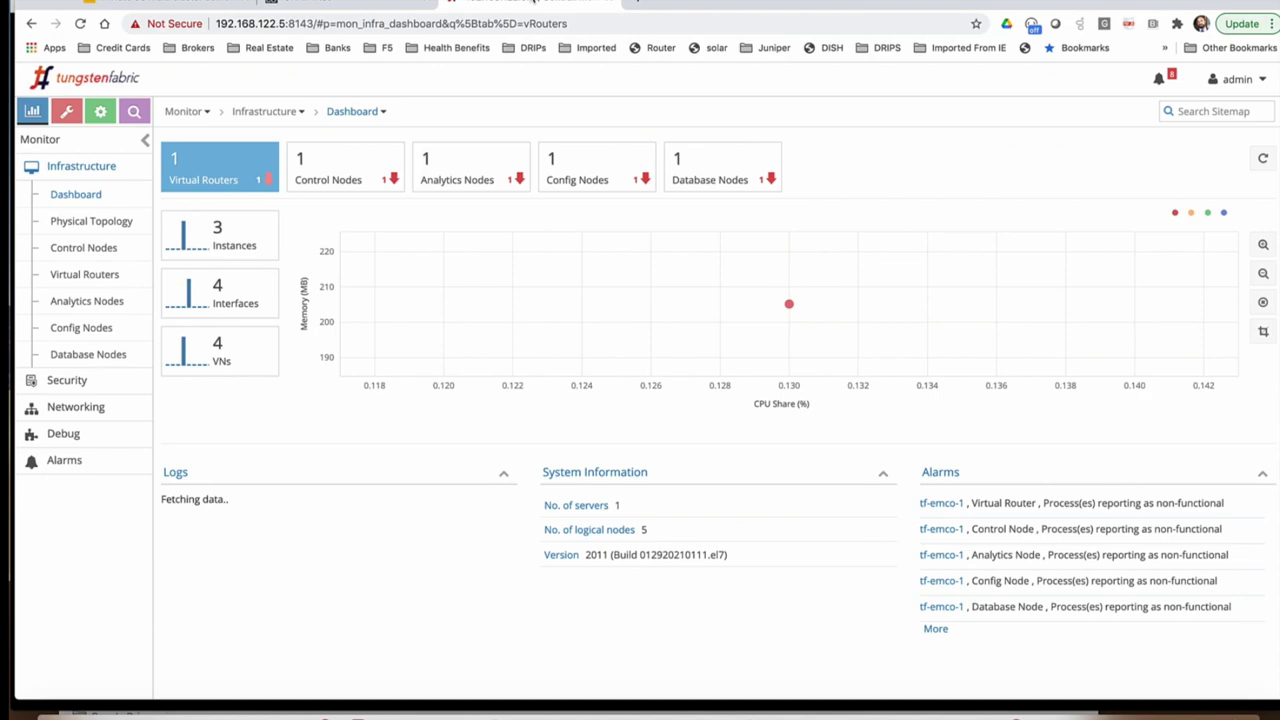
# Step: List the Tungsten Fabric pod networks and subnets under Configure > Networking > Networks
pyautogui.click(65, 113)
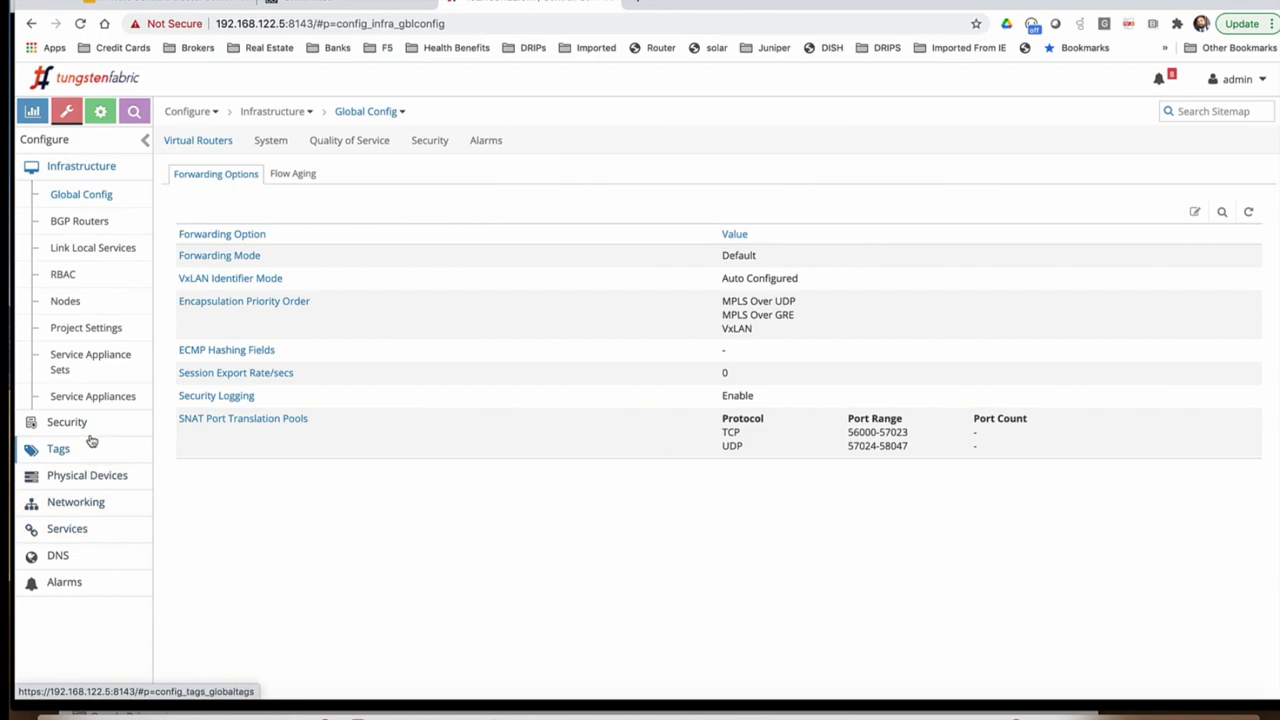
pyautogui.click(83, 504)
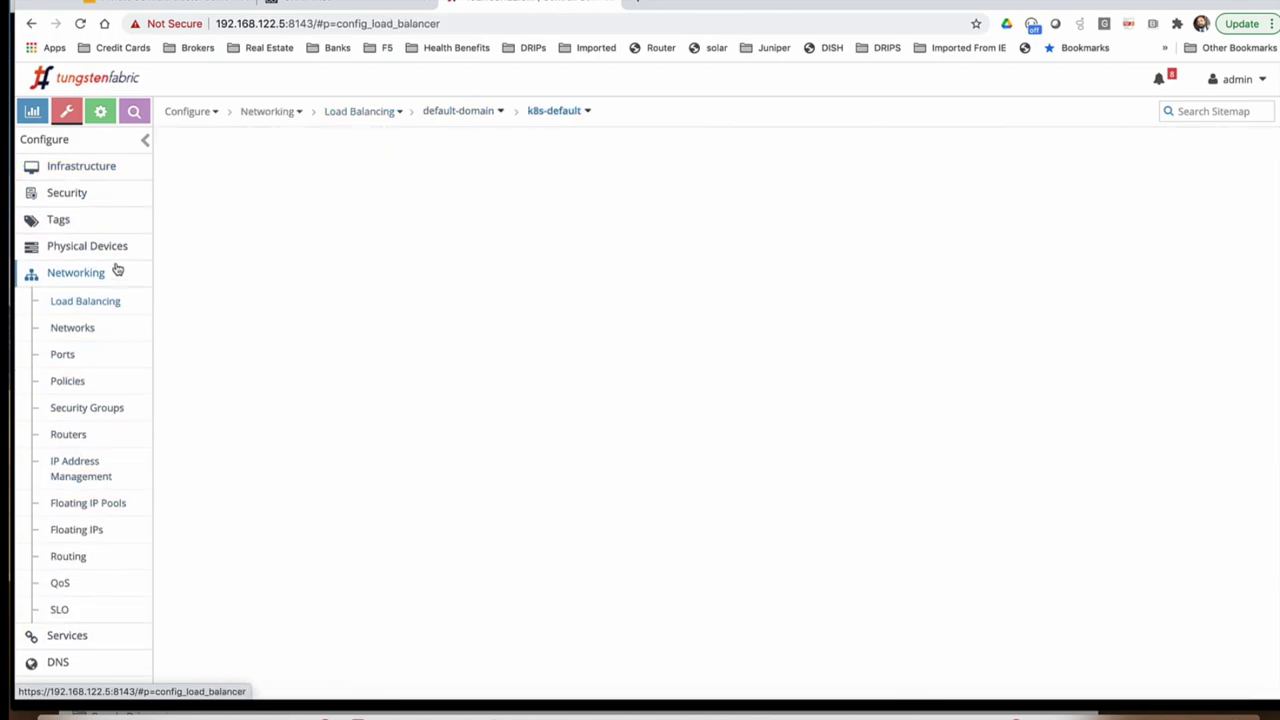
pyautogui.click(86, 329)
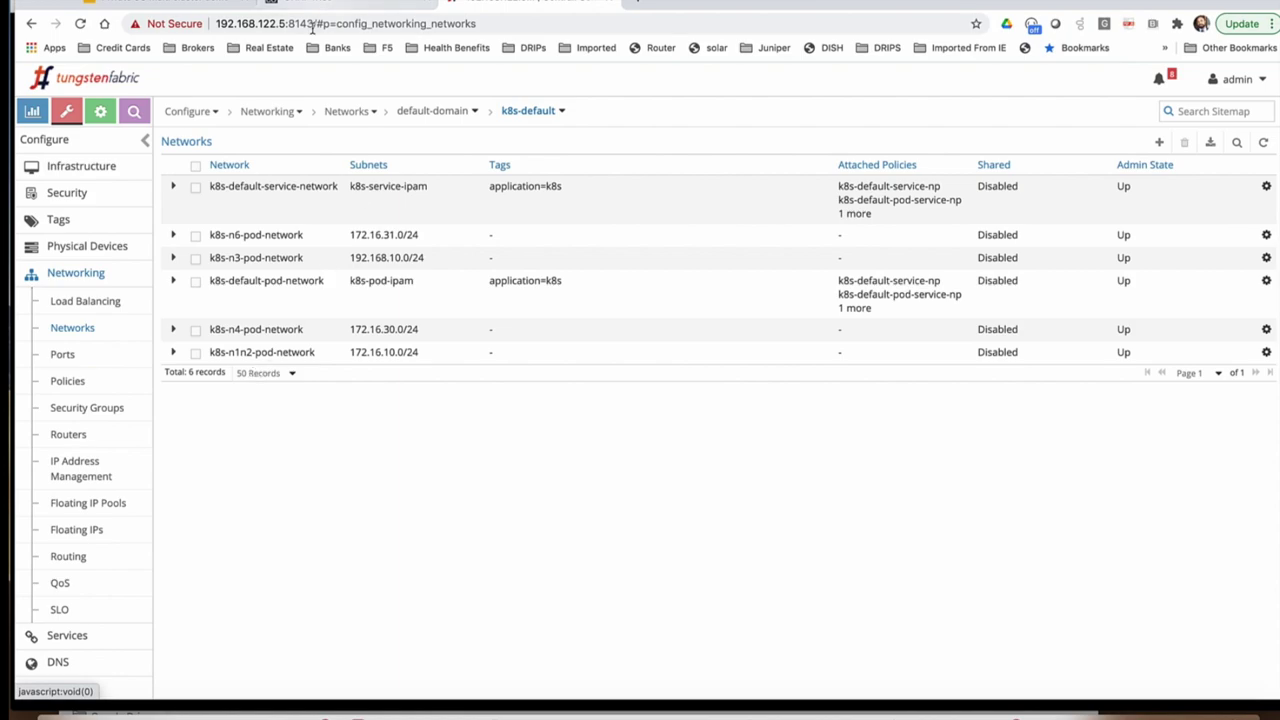
pyautogui.click(348, 3)
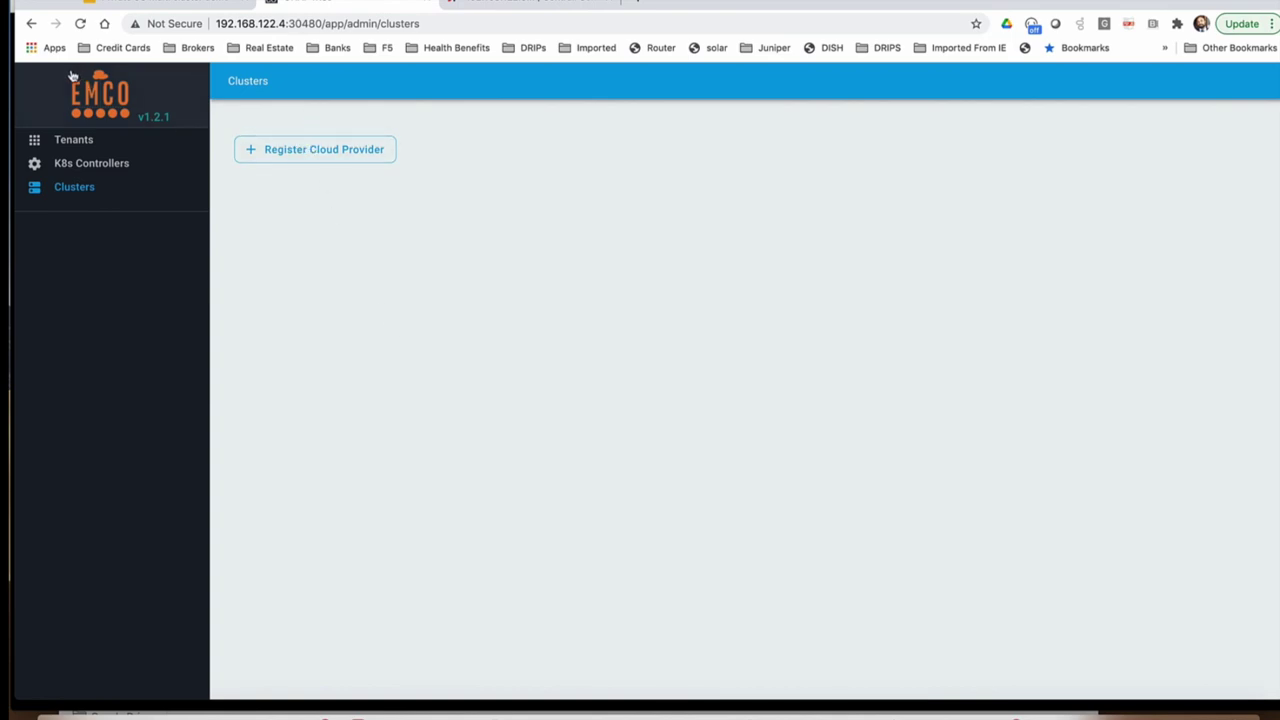
# Step: Create a new EMCO cloud provider named 'Provider 1'
pyautogui.click(325, 150)
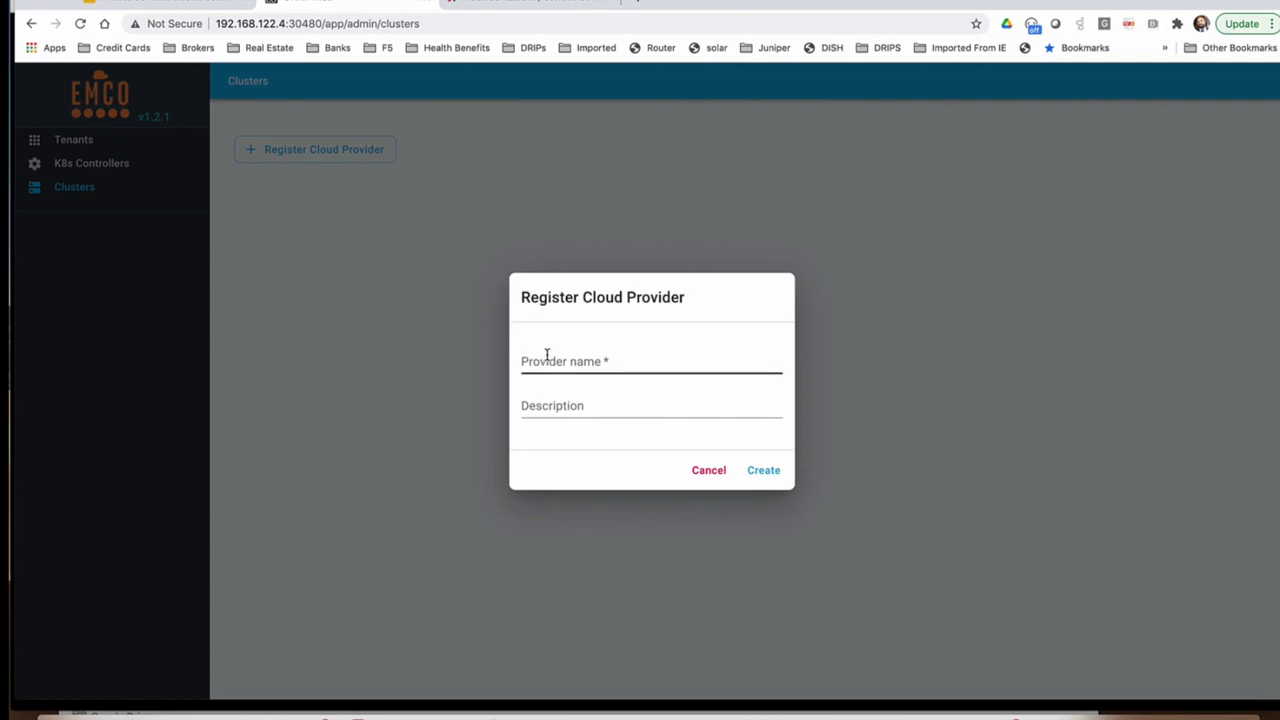
pyautogui.click(547, 359)
pyautogui.write('Provider 1')
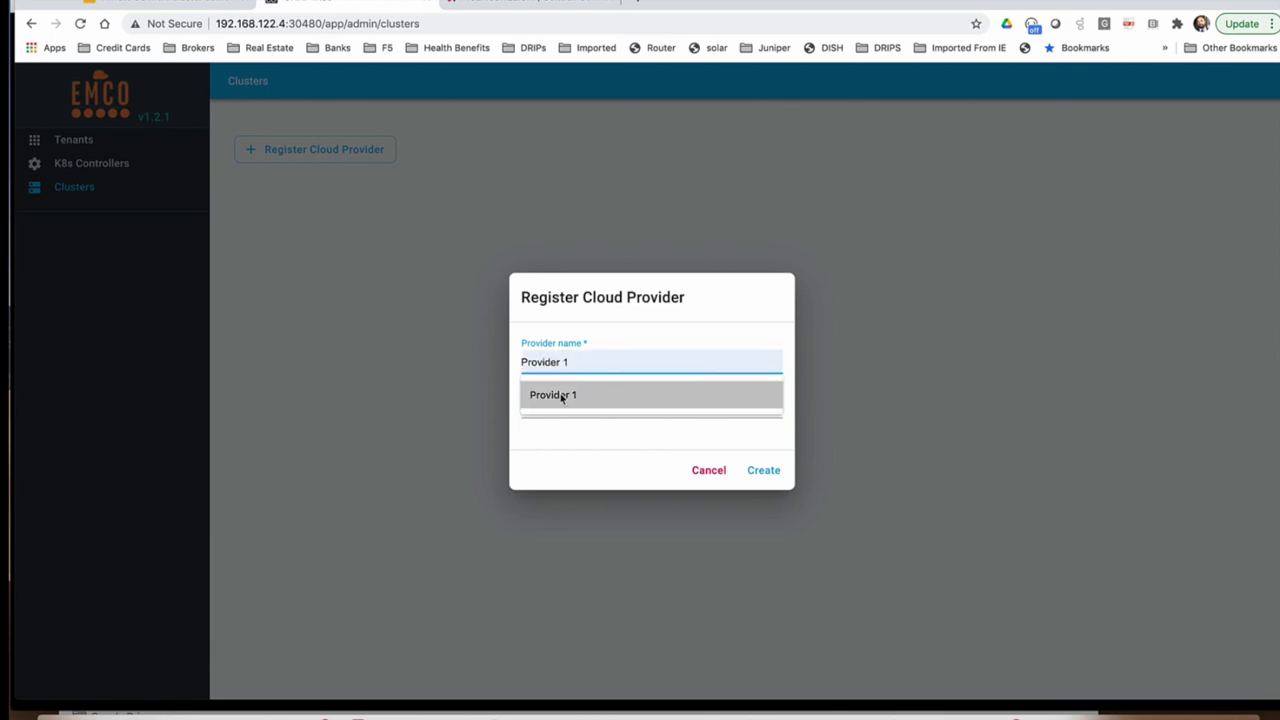
pyautogui.click(560, 393)
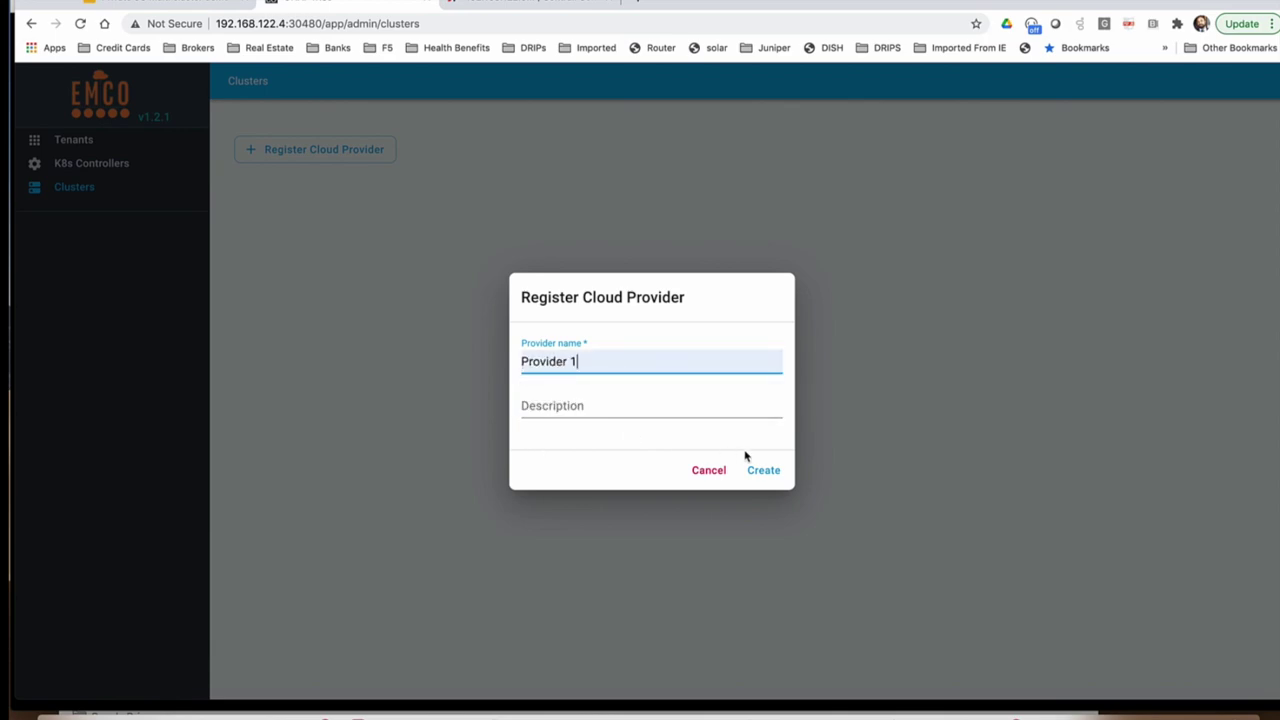
pyautogui.click(763, 470)
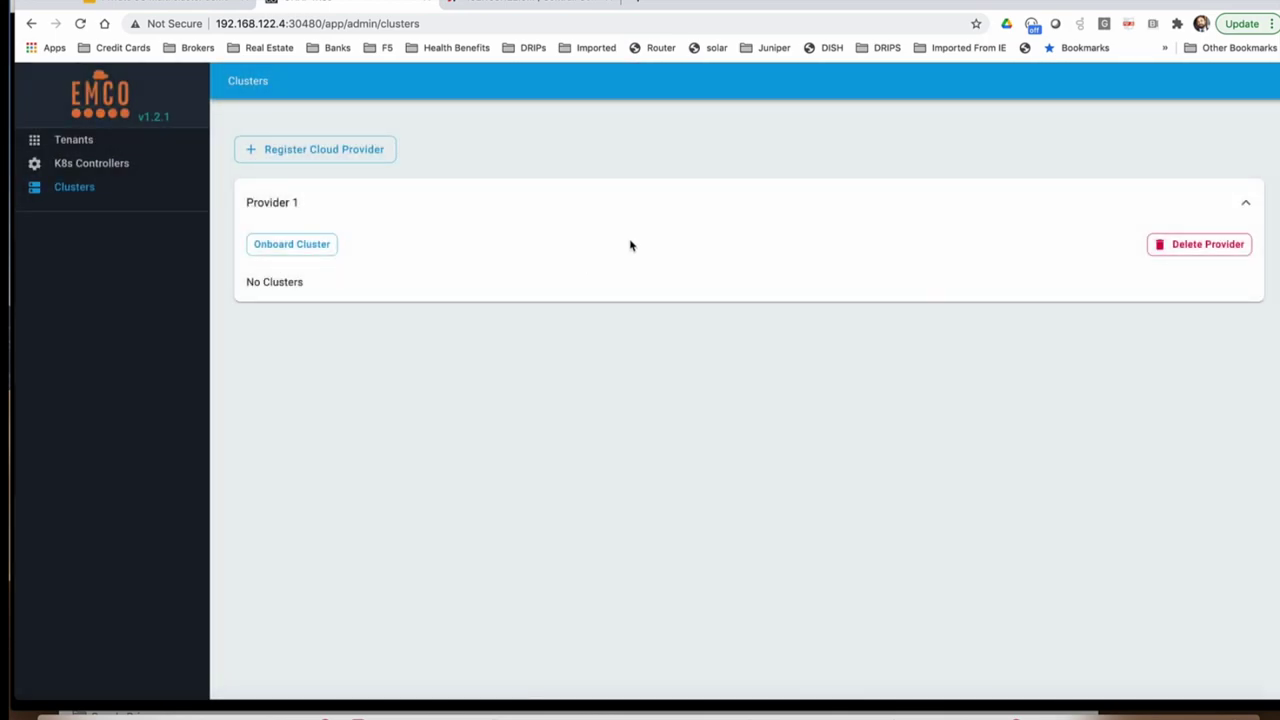
# Step: Onboard cluster-1 under Provider 1 with the tf-emco-1-config file
pyautogui.click(310, 245)
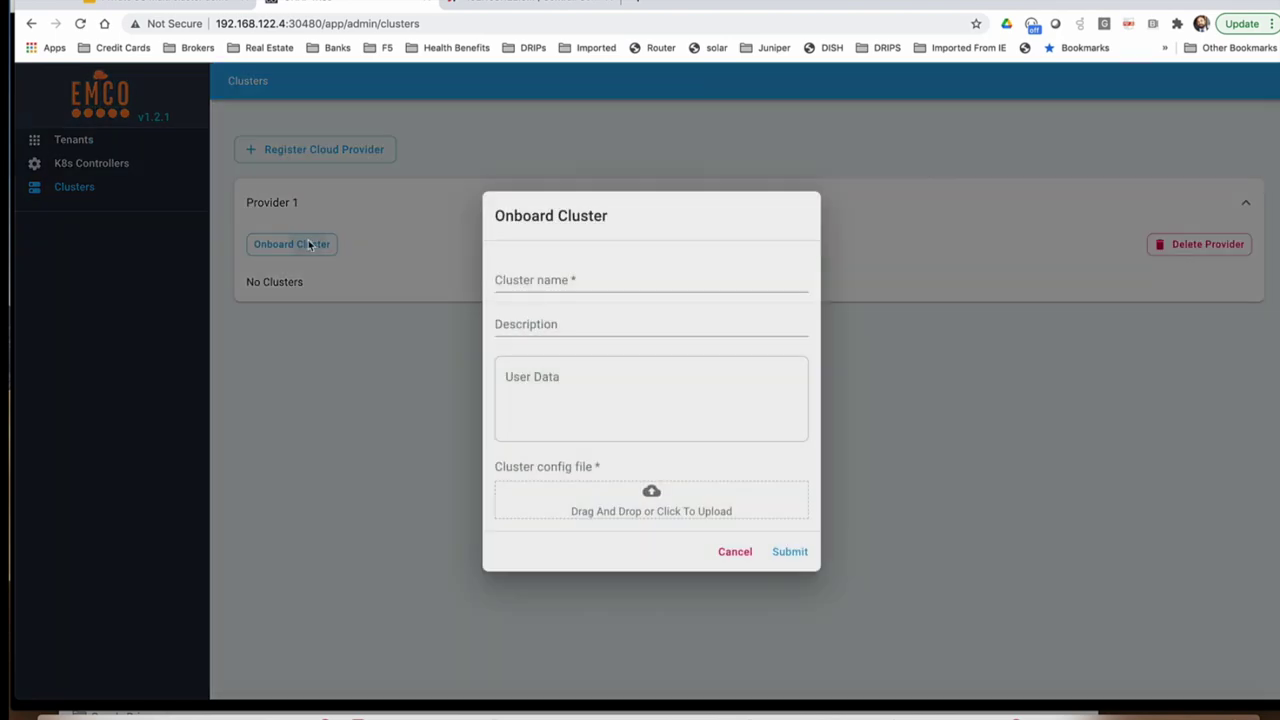
pyautogui.click(588, 277)
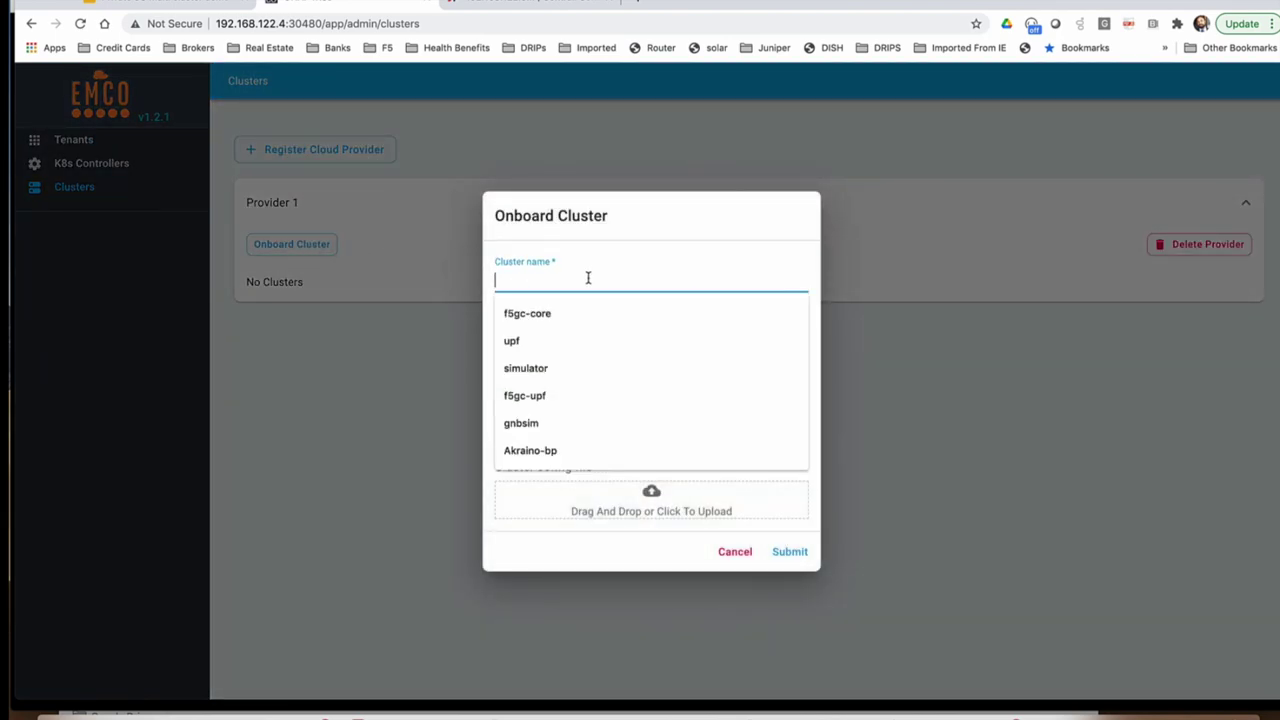
pyautogui.write('clu')
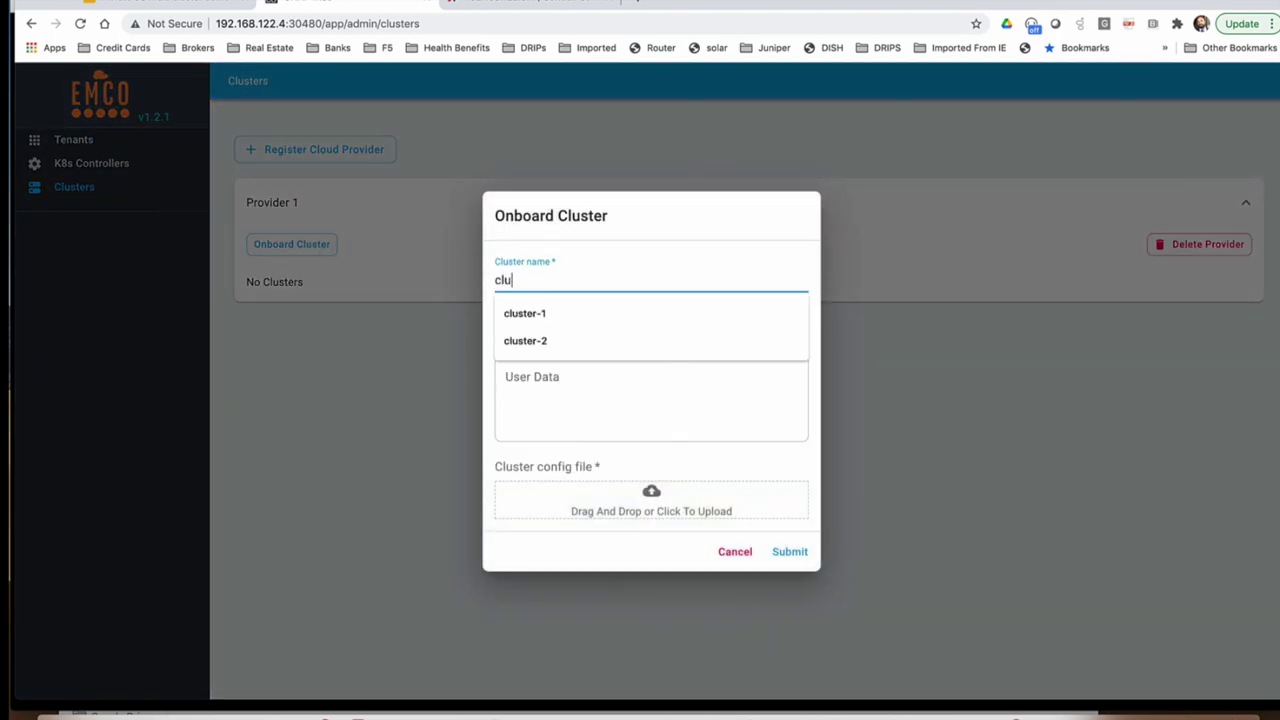
pyautogui.click(556, 312)
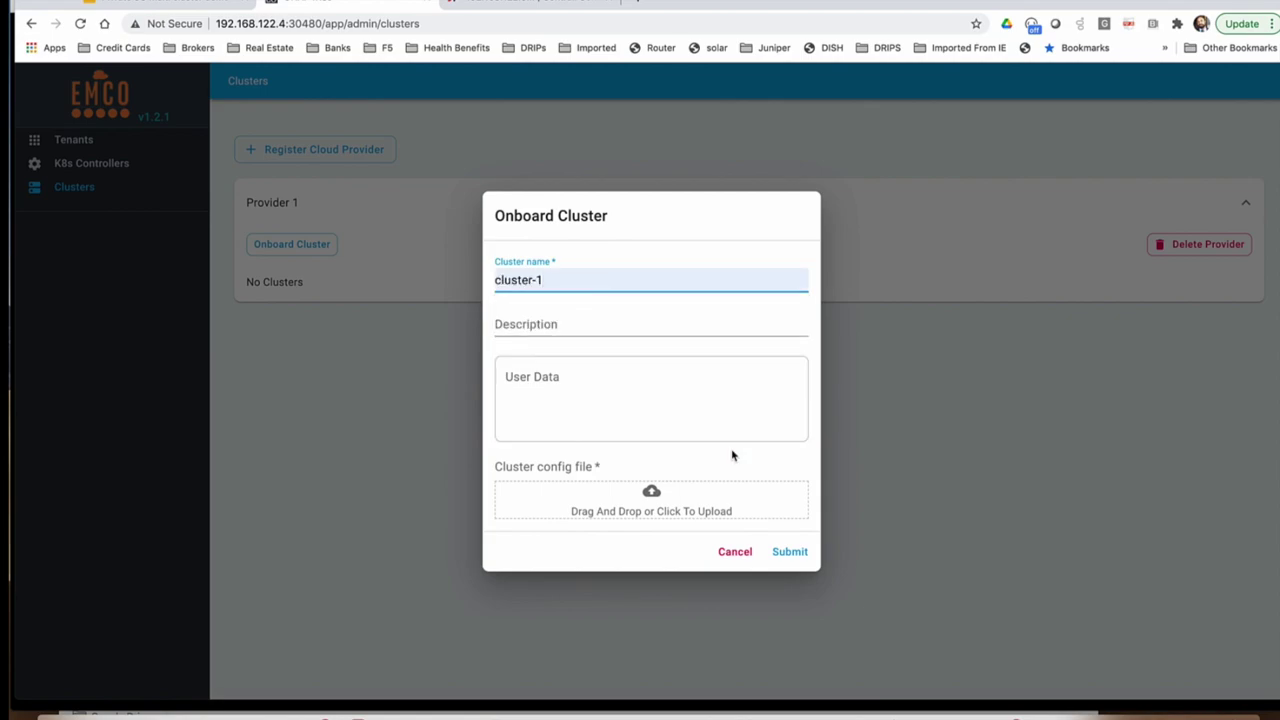
pyautogui.click(651, 500)
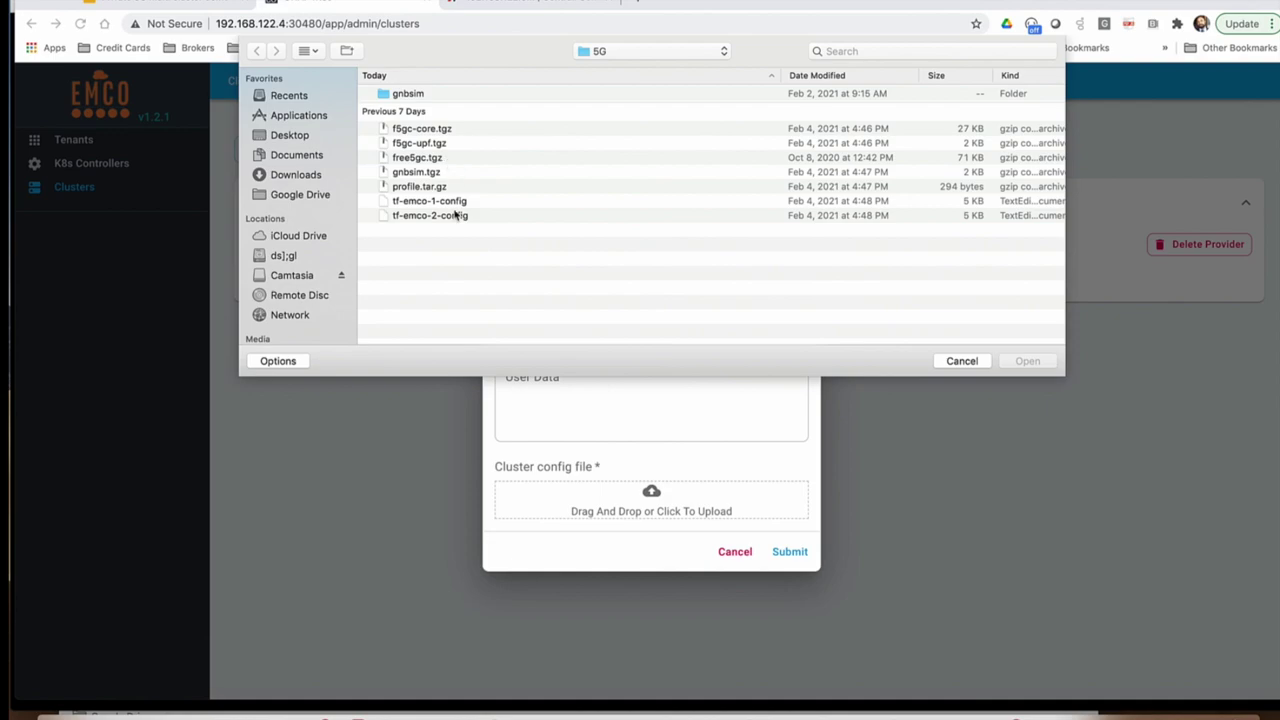
pyautogui.click(428, 204)
pyautogui.click(1028, 361)
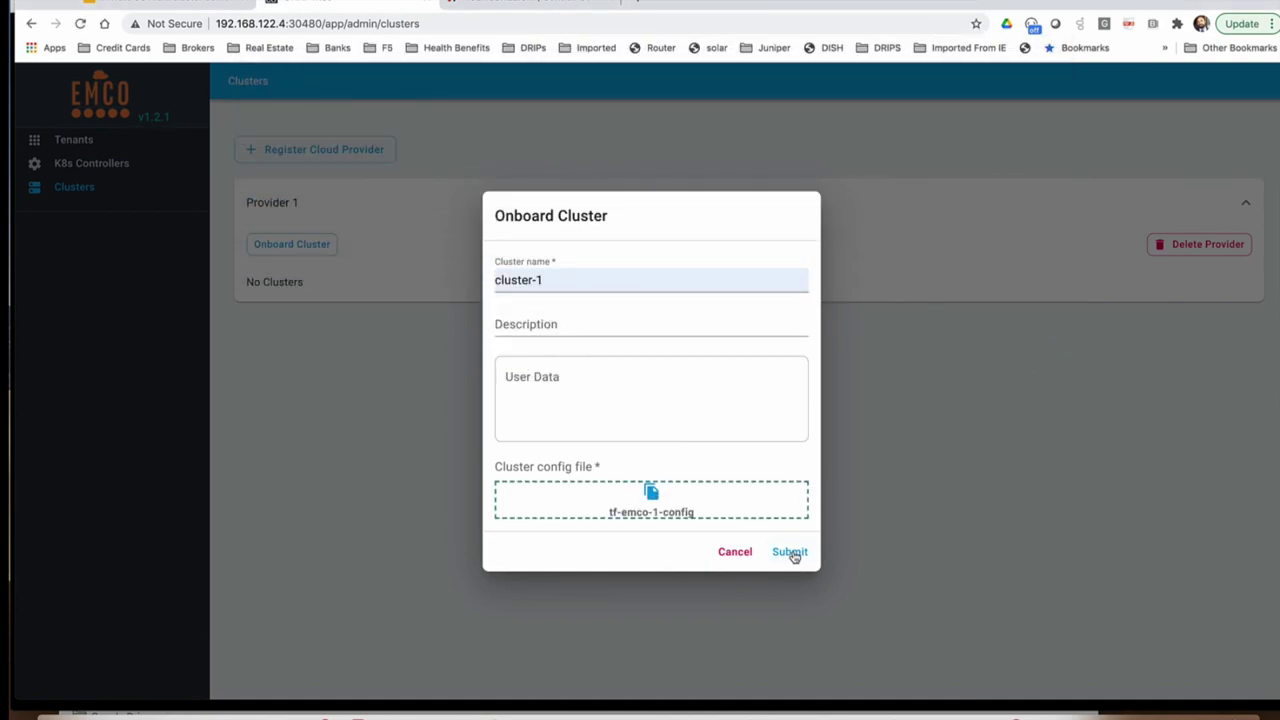
pyautogui.click(790, 553)
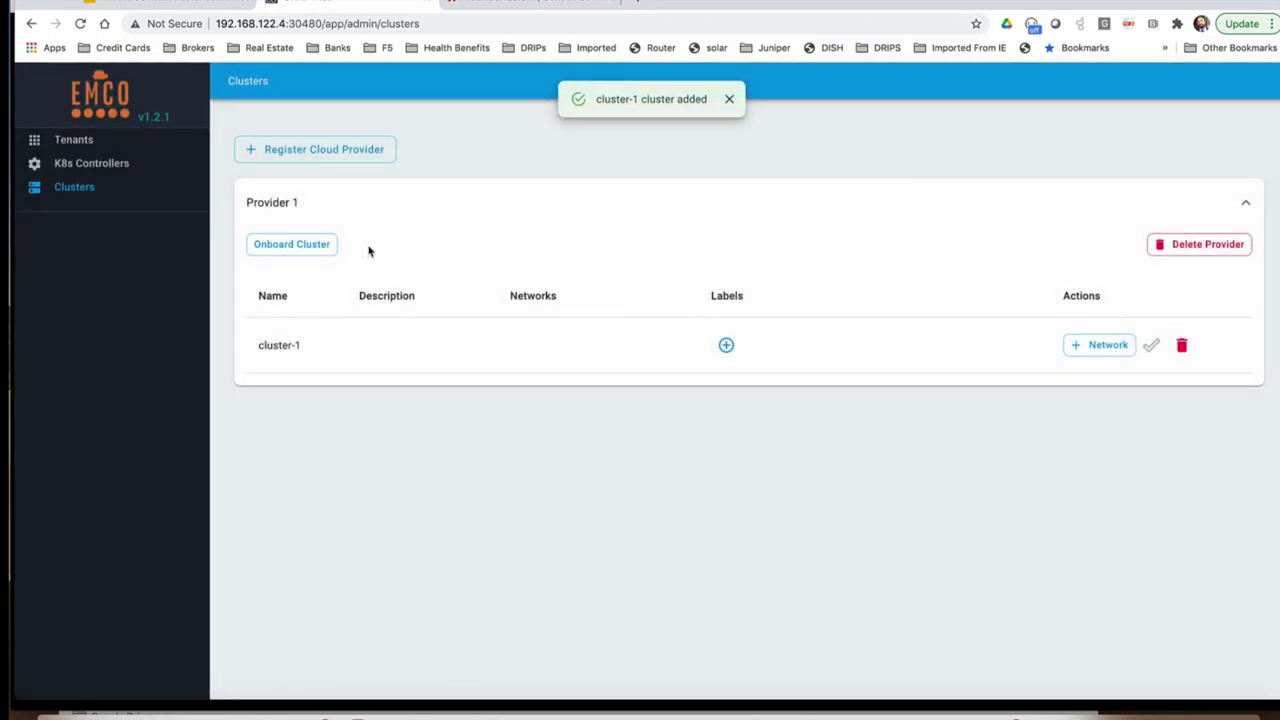
# Step: Onboard cluster-2 under Provider 1 with the tf-emco-2-config file
pyautogui.click(289, 244)
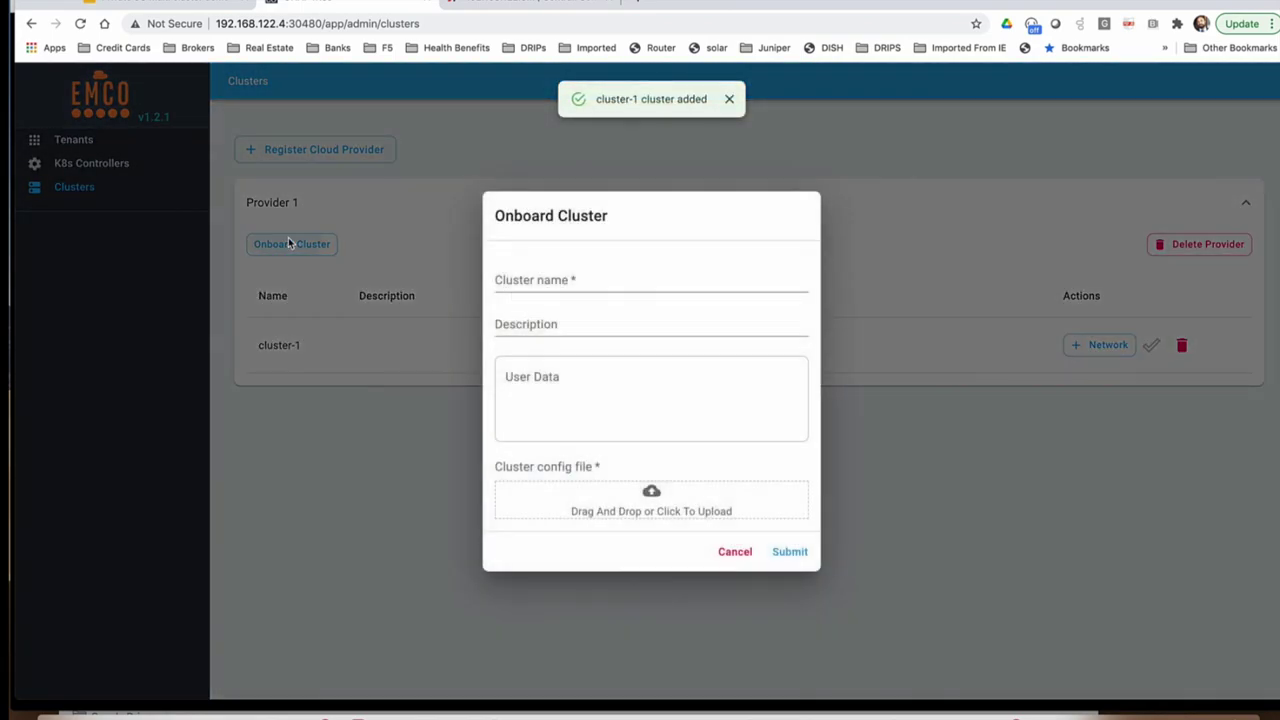
pyautogui.click(524, 286)
pyautogui.write('cluster-2')
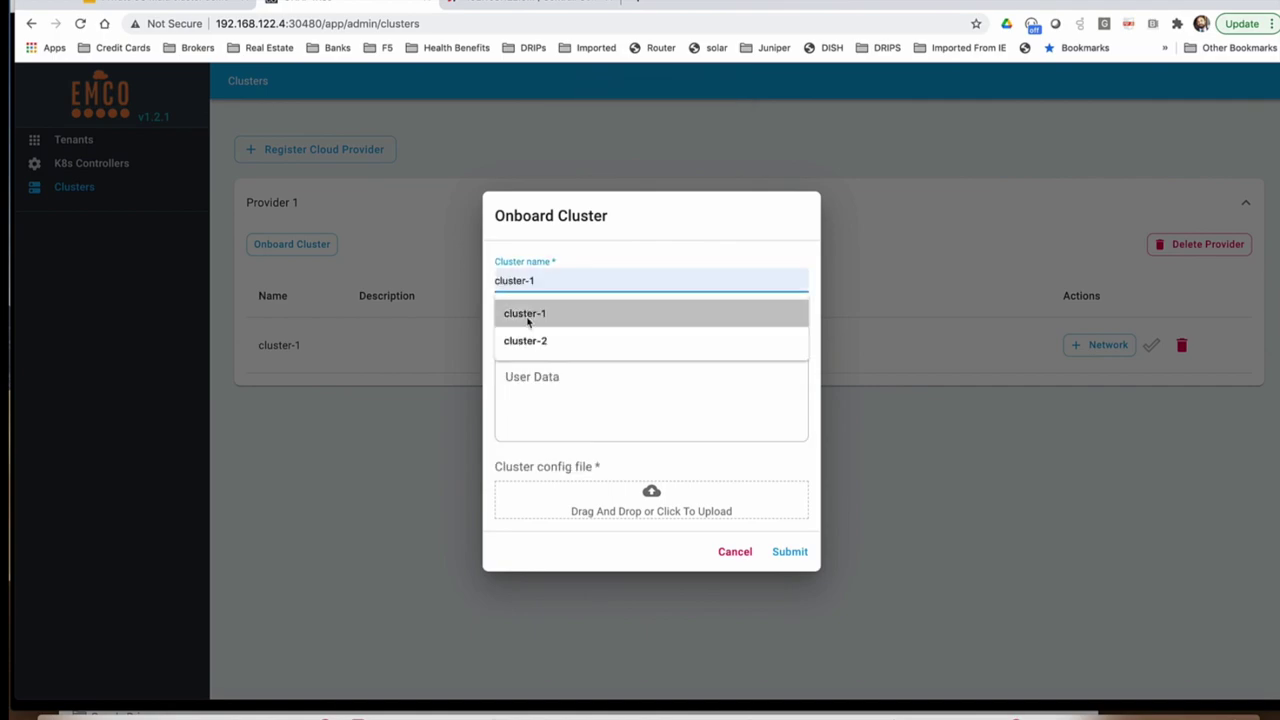
pyautogui.click(525, 341)
pyautogui.click(651, 491)
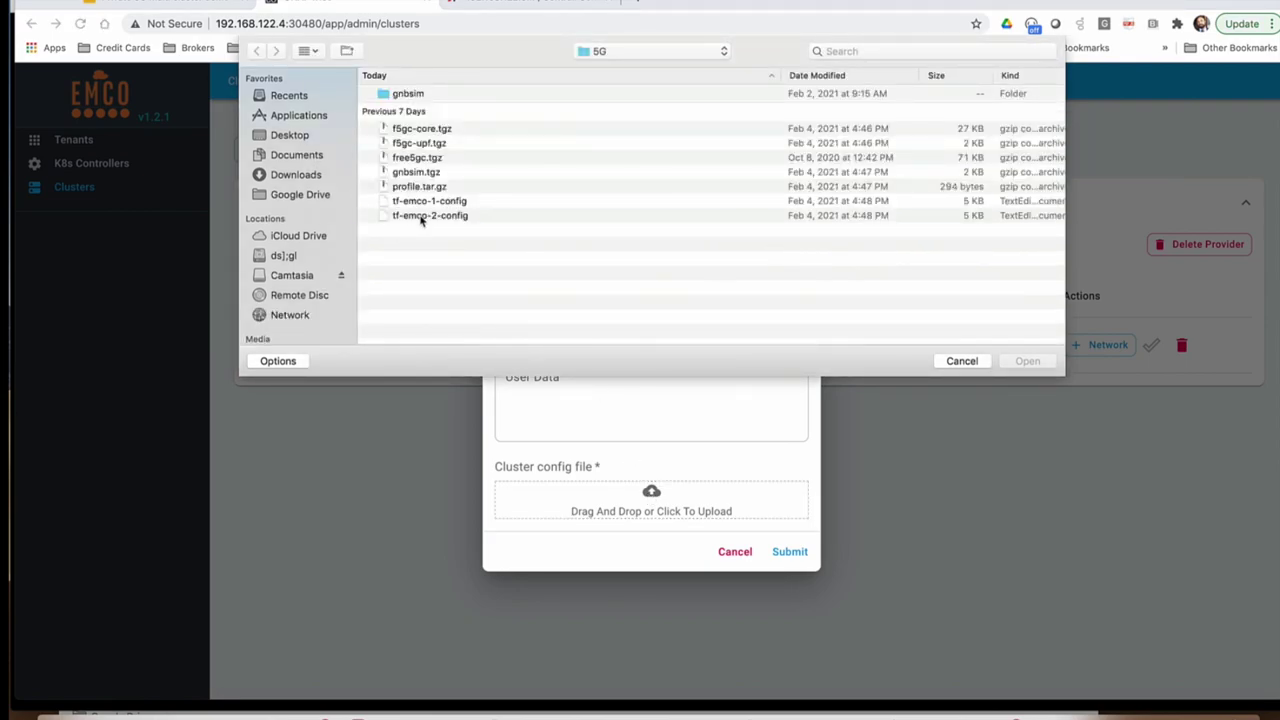
pyautogui.click(420, 216)
pyautogui.click(1028, 364)
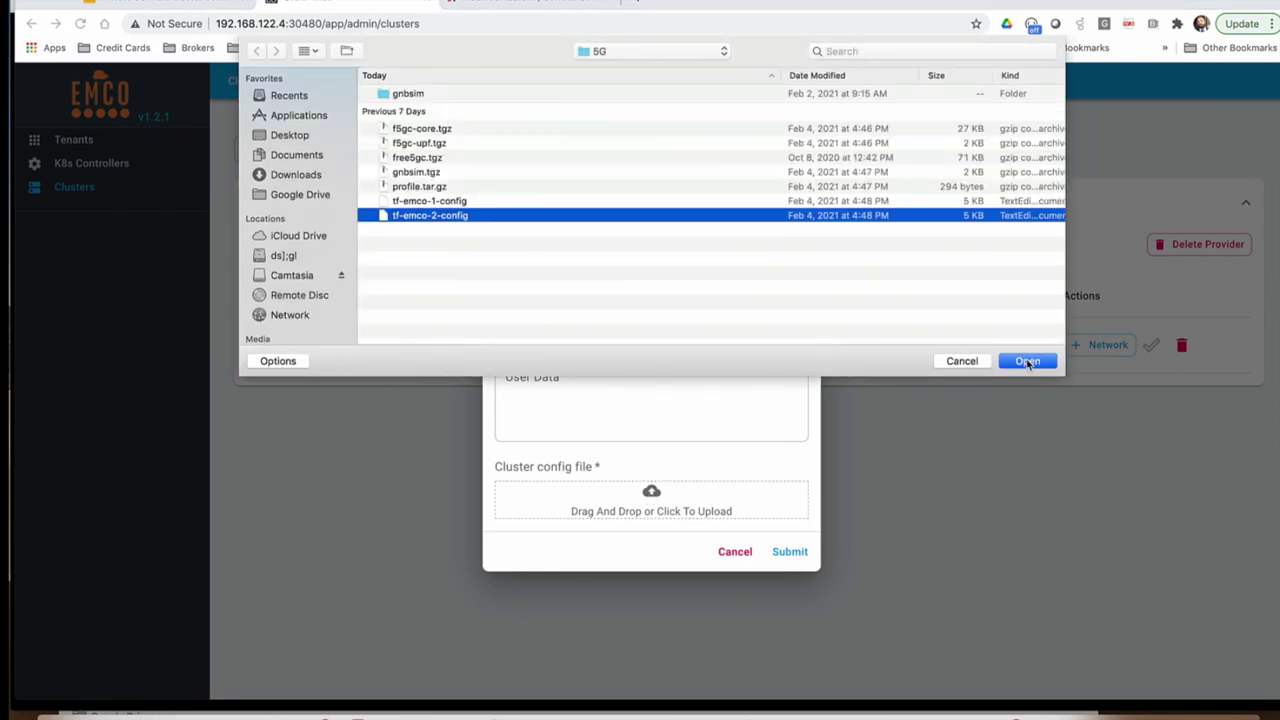
pyautogui.click(790, 552)
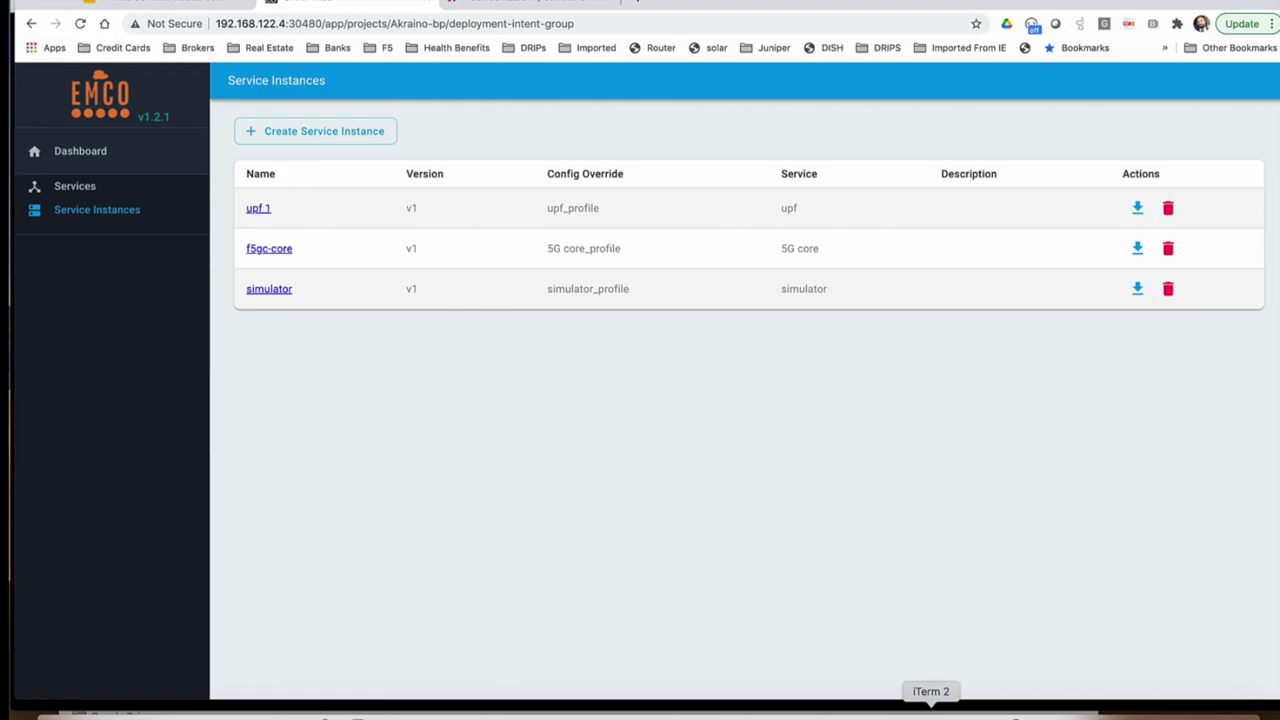
pyautogui.click(930, 708)
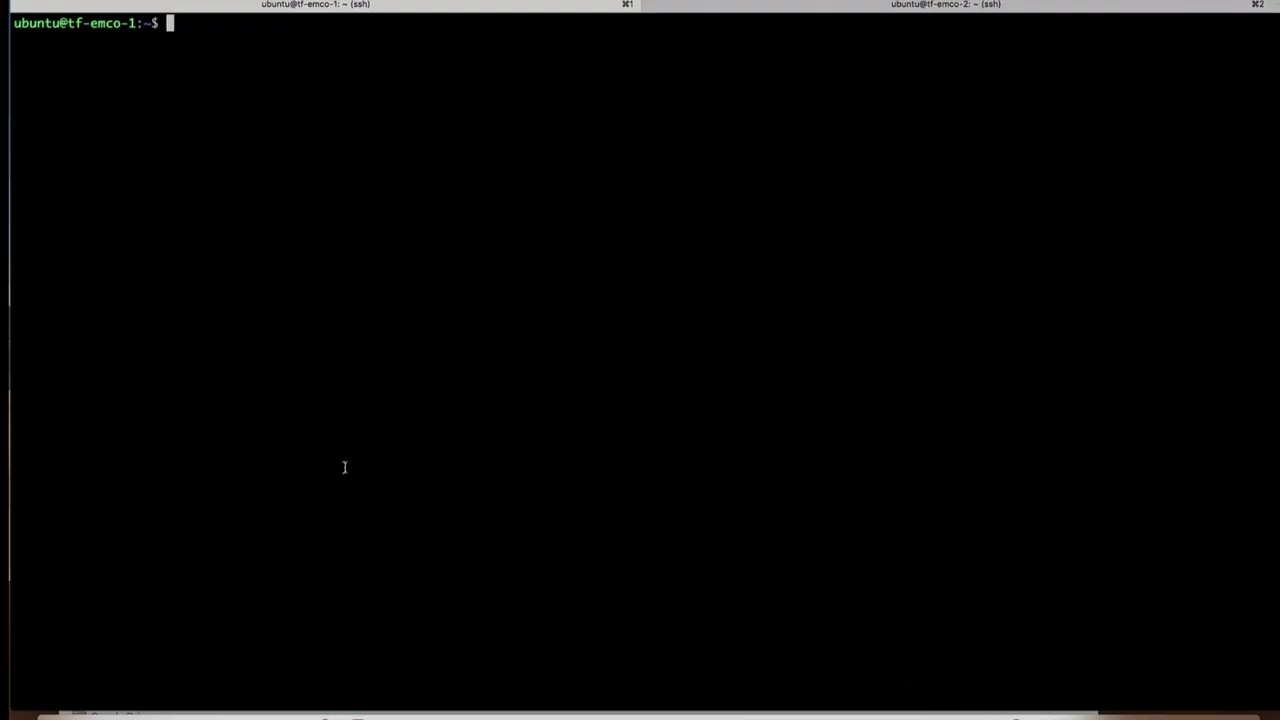
# Step: Rerun 'kubectl get pods -A' on tf-emco-1 to confirm all pods are Running
pyautogui.hotkey('ctrl', 'r')
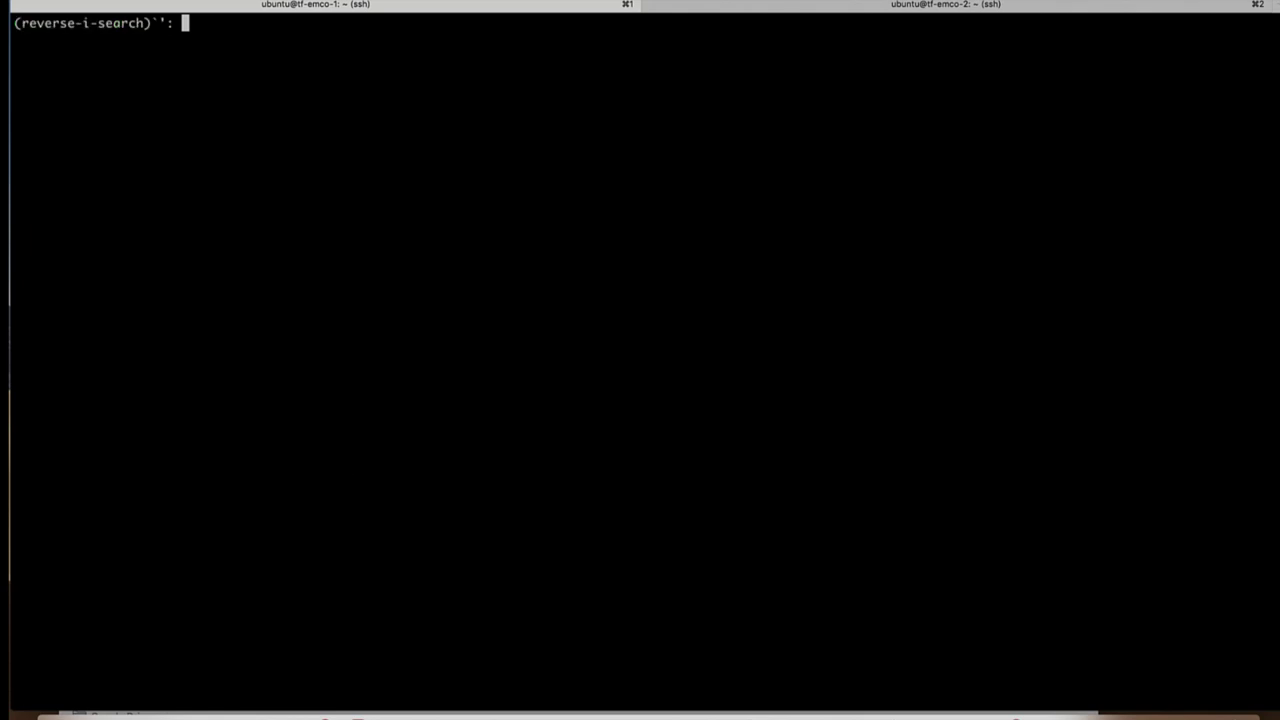
pyautogui.write('ku')
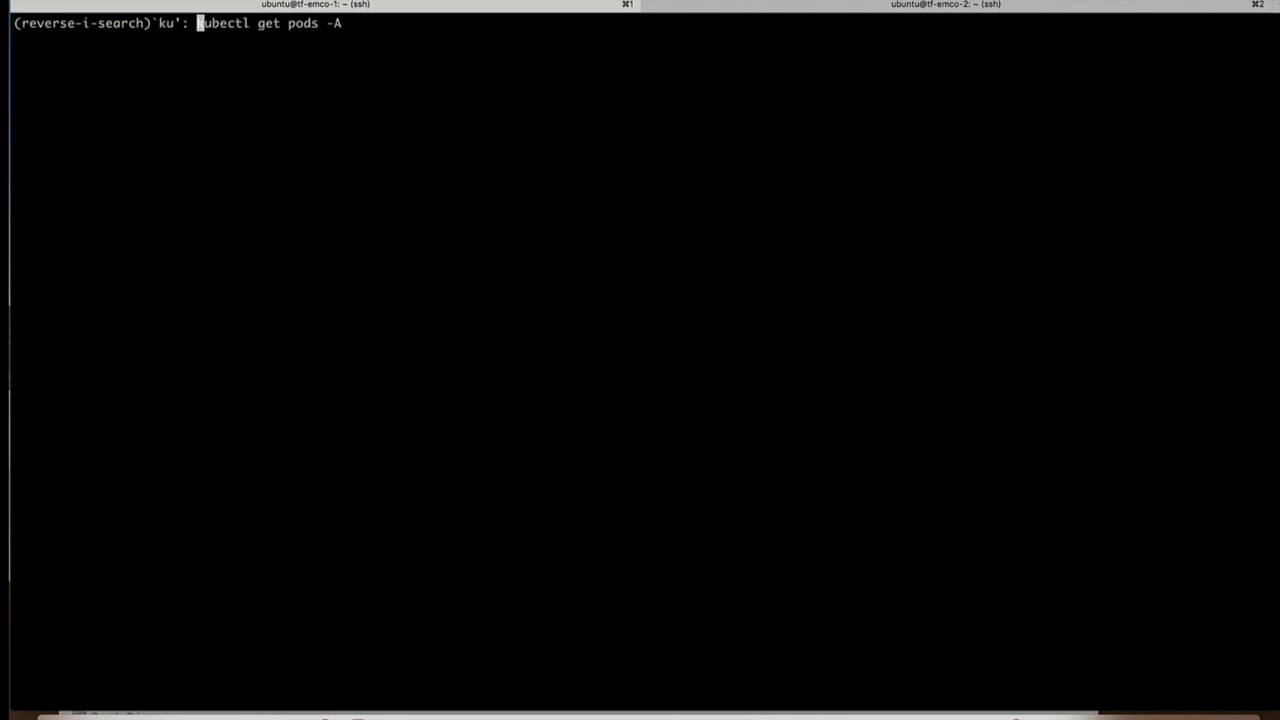
pyautogui.press('Return')
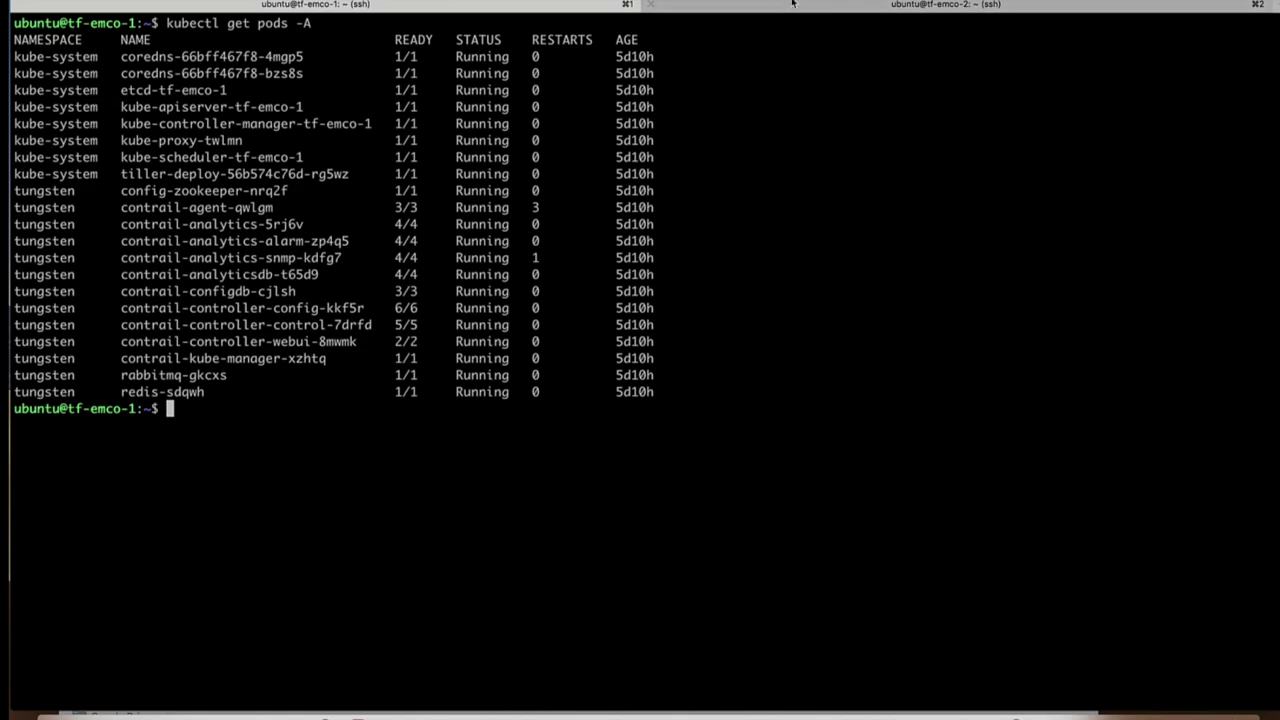
# Step: Rerun 'kubectl get pods -A' on tf-emco-2 to confirm all pods are Running
pyautogui.click(792, 3)
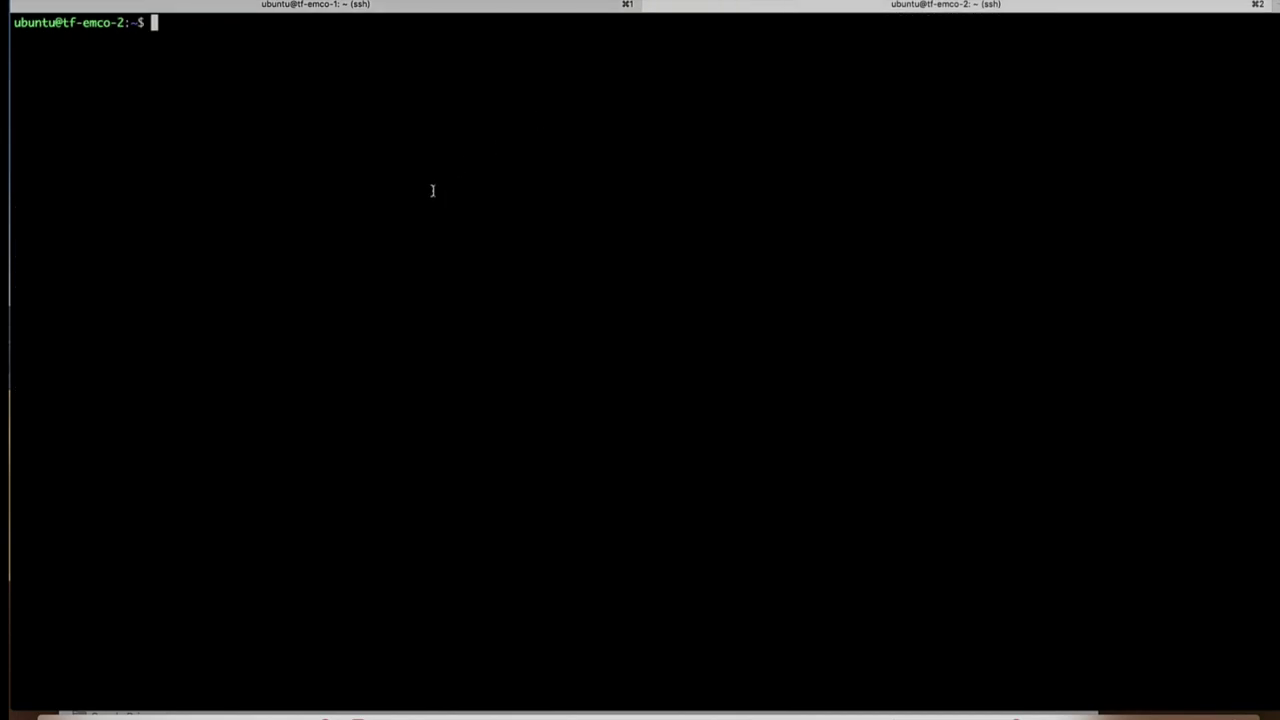
pyautogui.hotkey('ctrl', 'r')
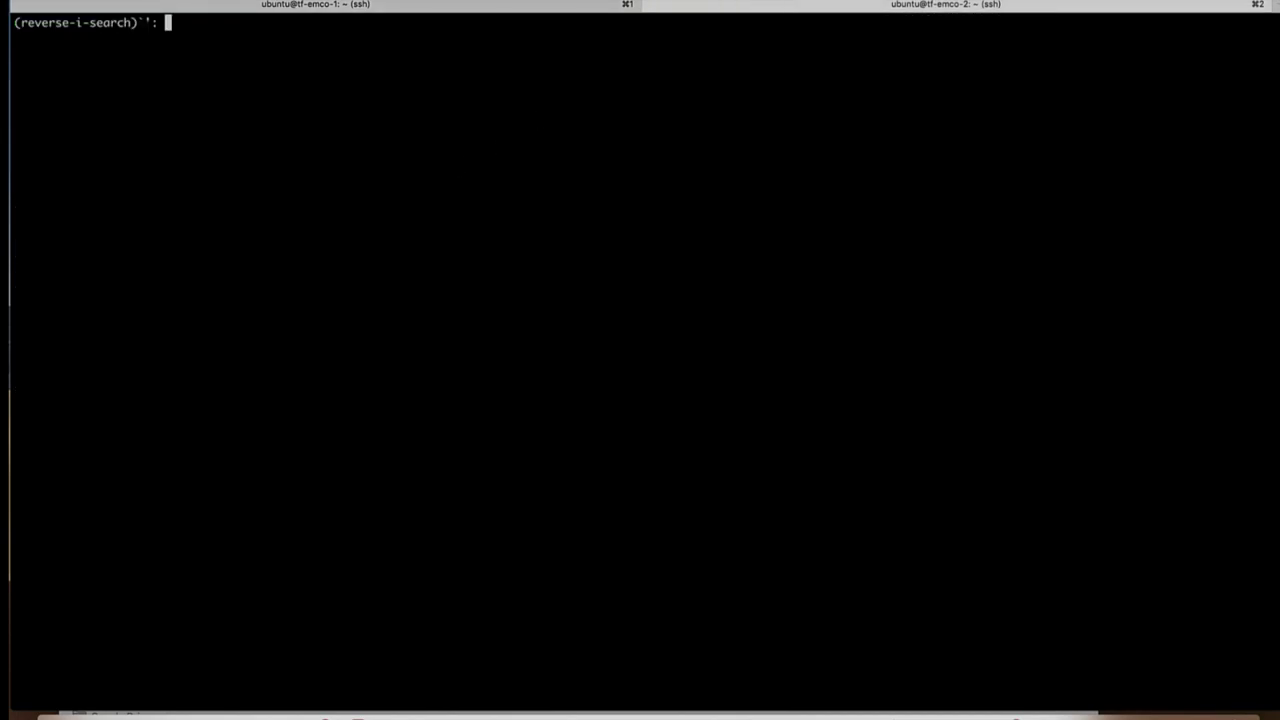
pyautogui.write('ku')
pyautogui.press('Return')
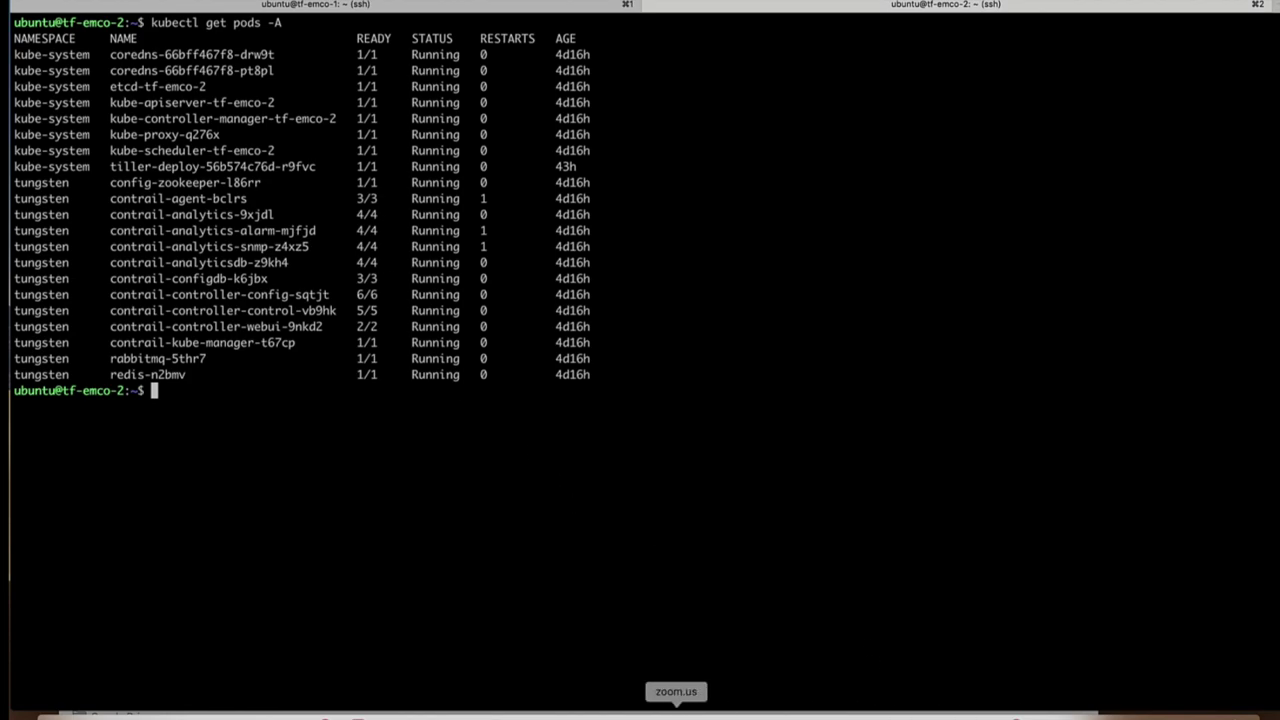
pyautogui.click(567, 712)
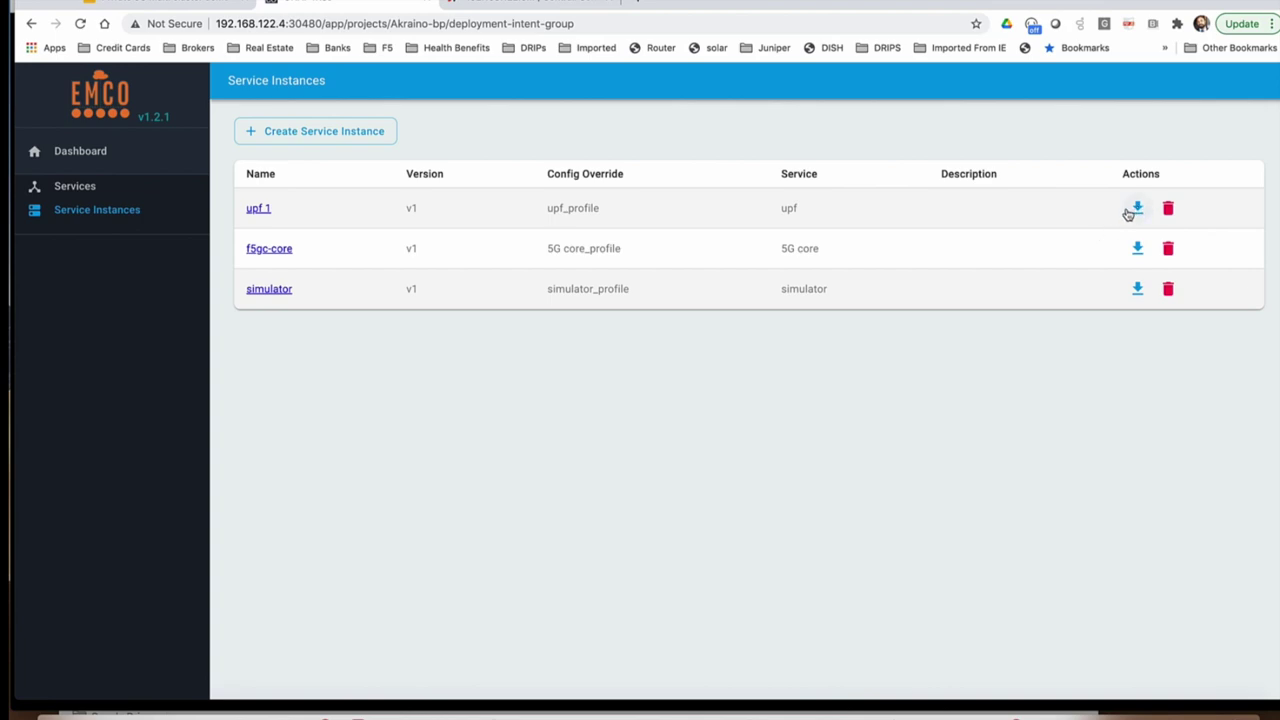
# Step: Instantiate the upf 1 service instance in EMCO
pyautogui.click(1138, 210)
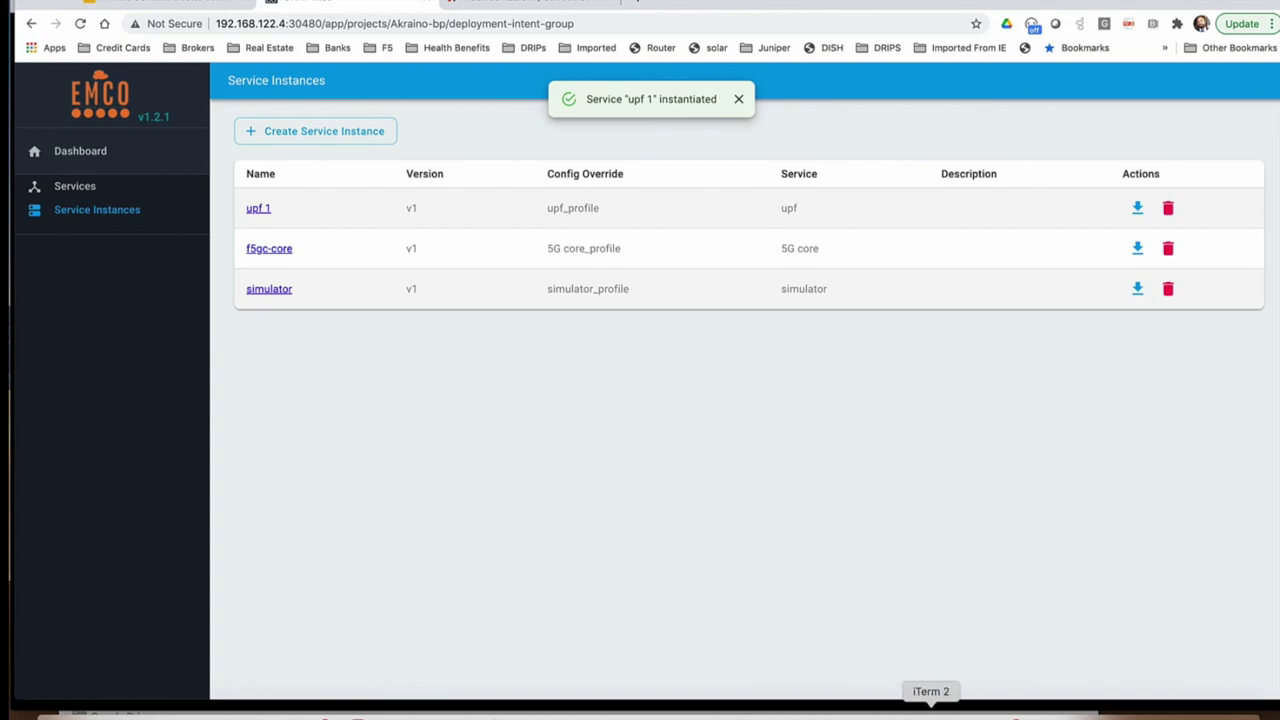
pyautogui.click(930, 712)
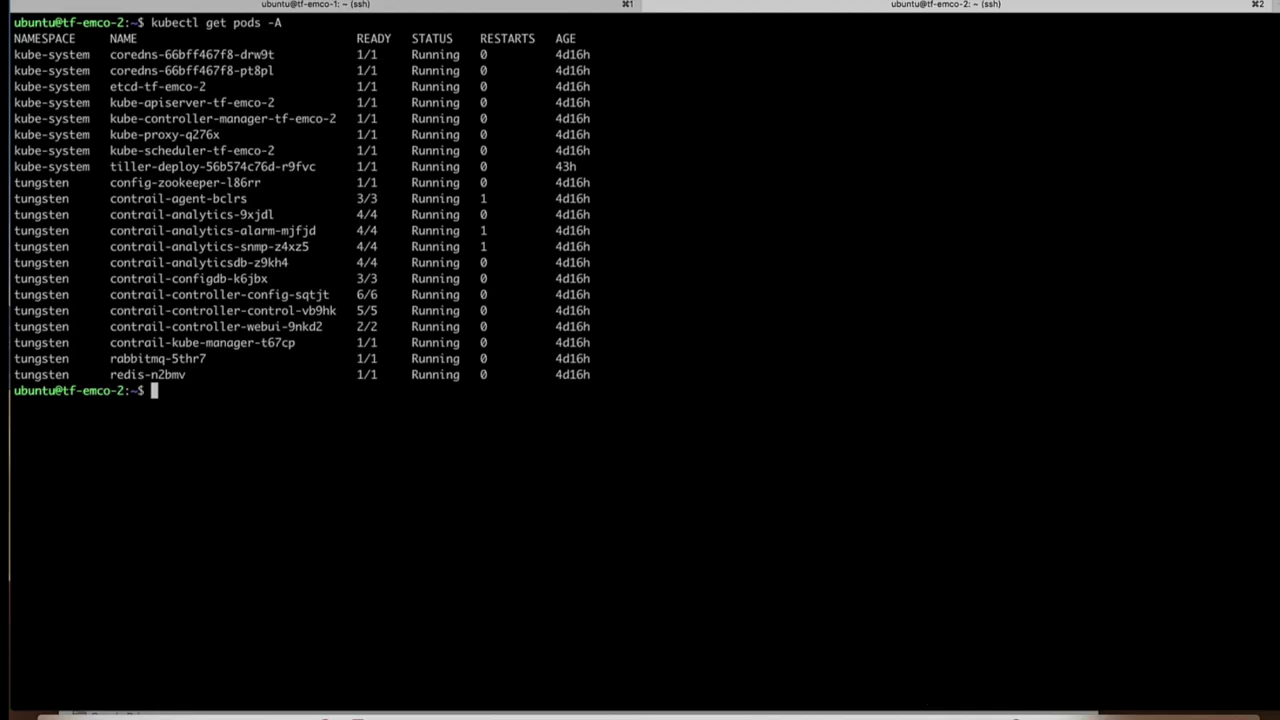
# Step: Rerun 'kubectl get pods -A' on tf-emco-2 until the f5gc-upf pod shows 2/2 Running
pyautogui.write('clear')
pyautogui.press('Up')
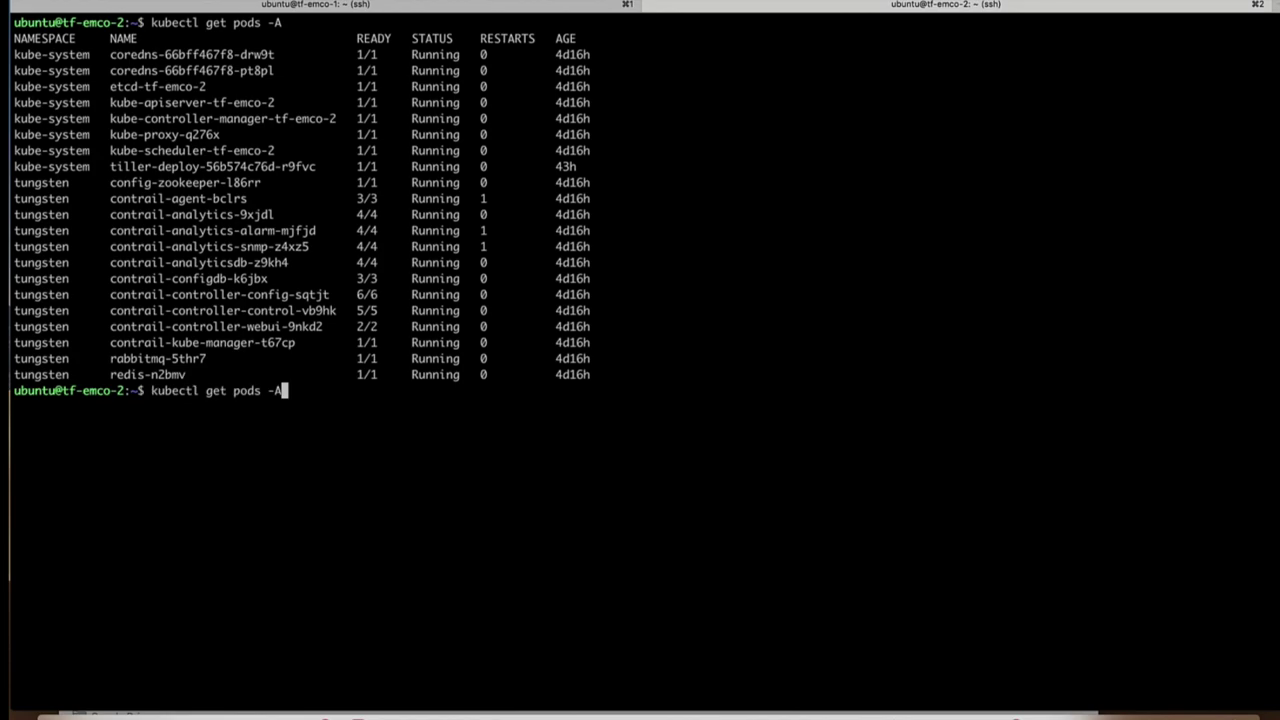
pyautogui.press('Return')
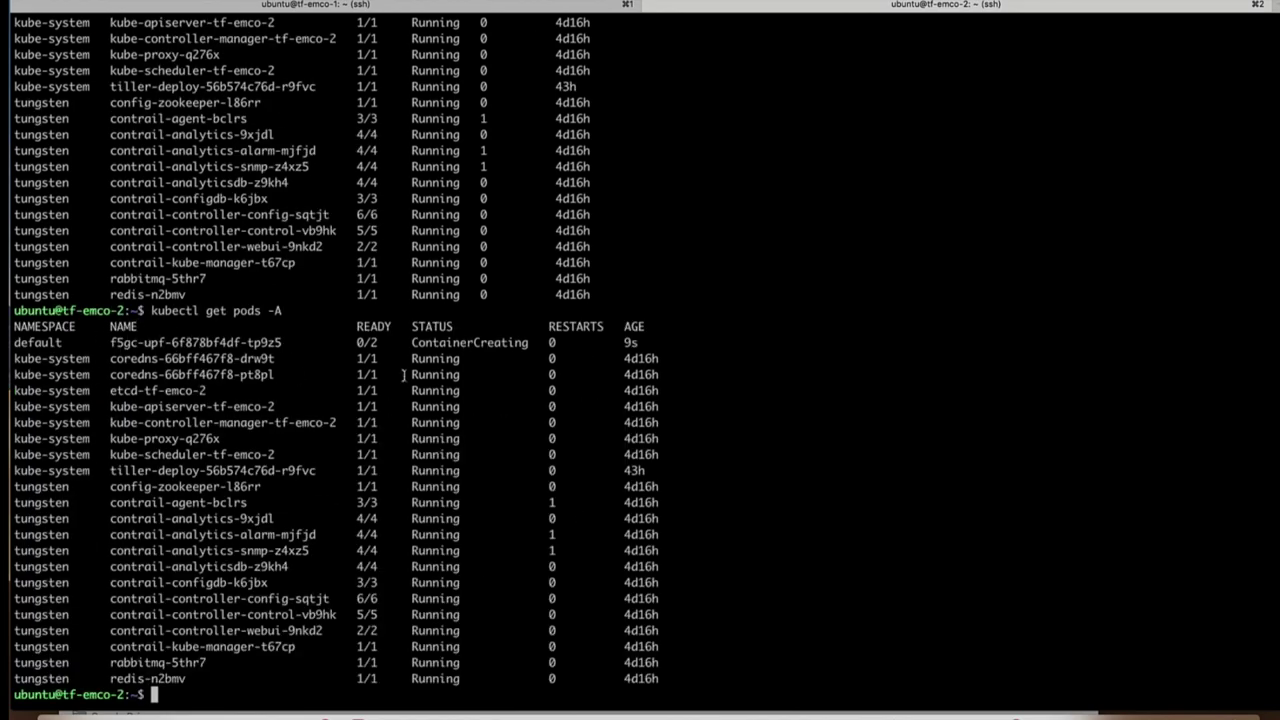
pyautogui.press('Up')
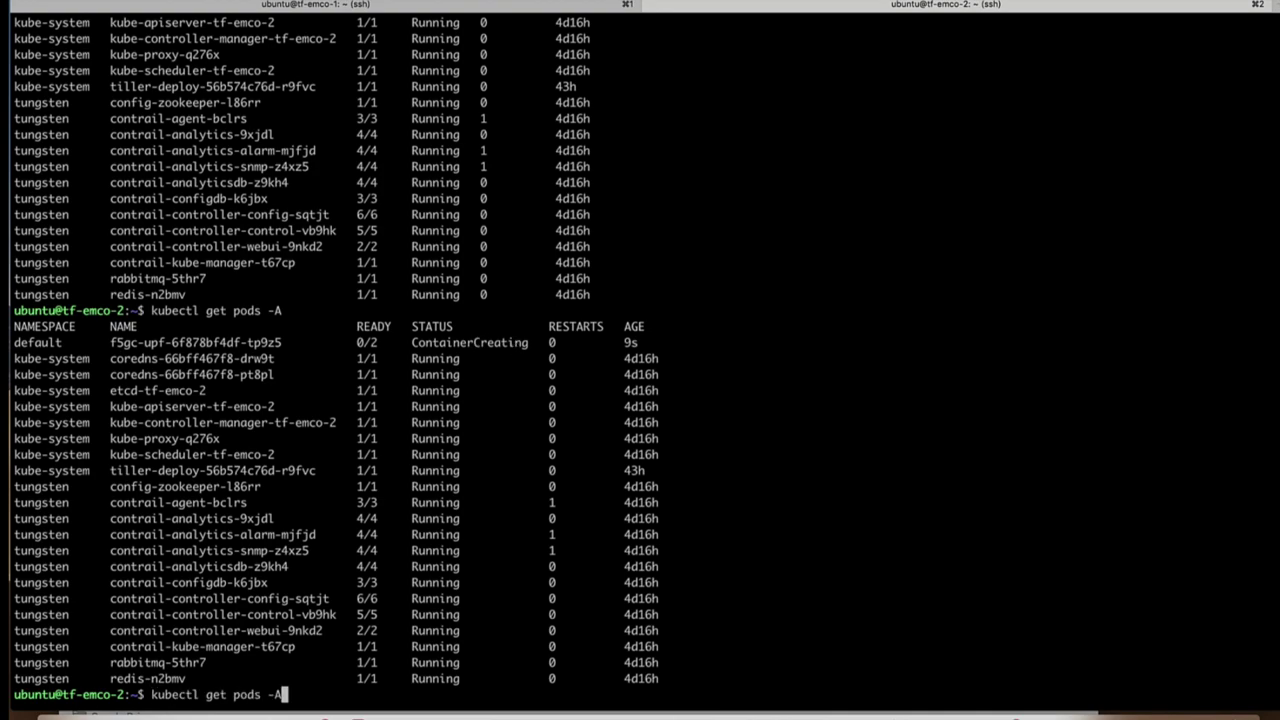
pyautogui.press('Return')
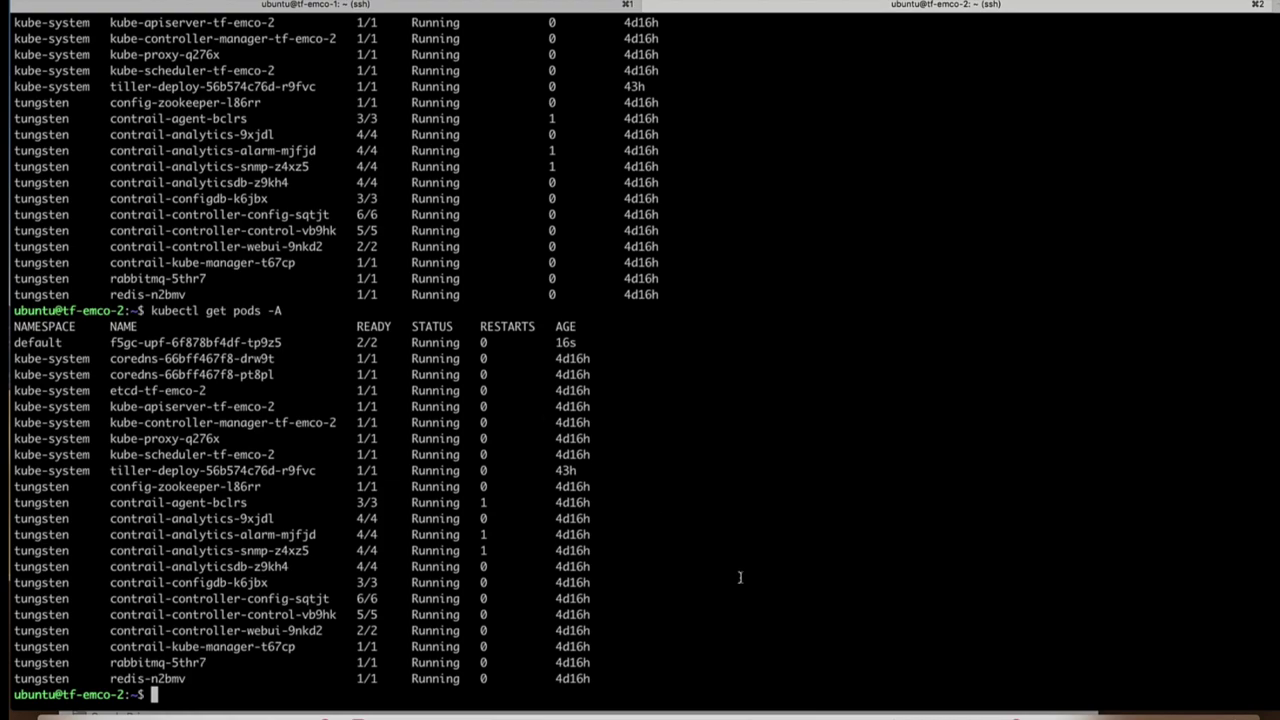
# Step: Instantiate the f5gc-core service instance and check its pods on tf-emco-1
pyautogui.click(579, 712)
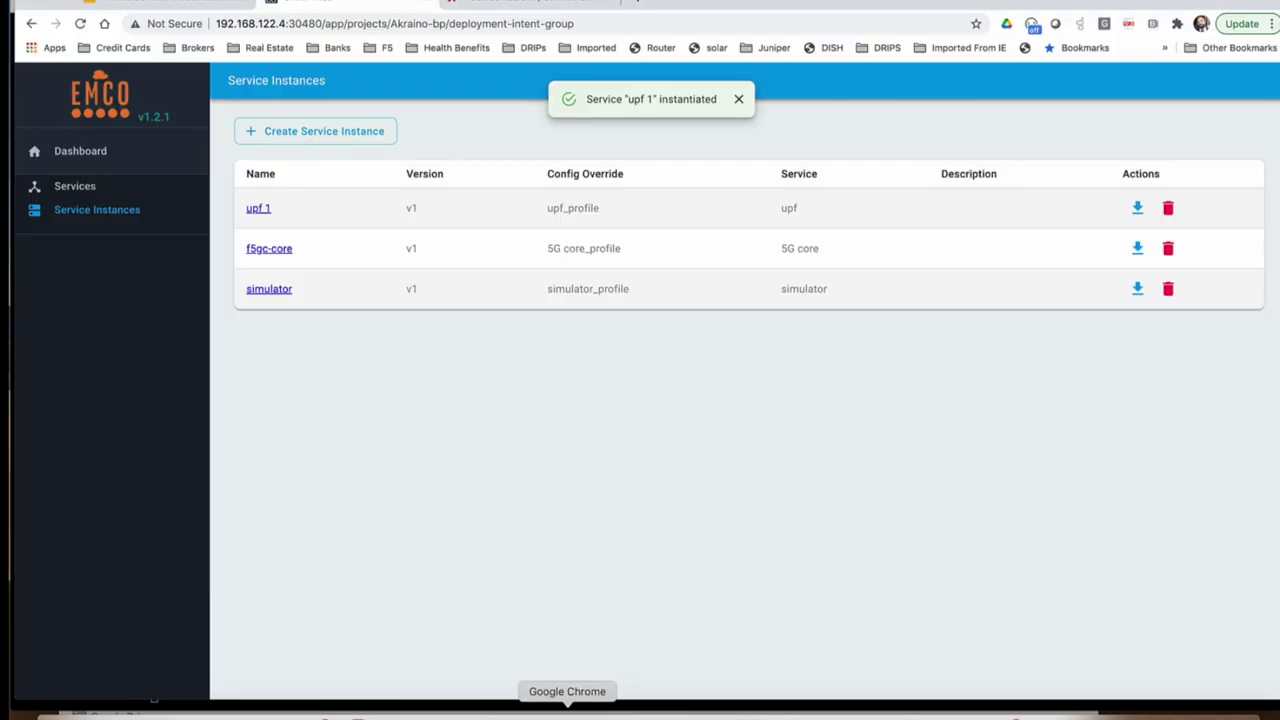
pyautogui.click(1139, 249)
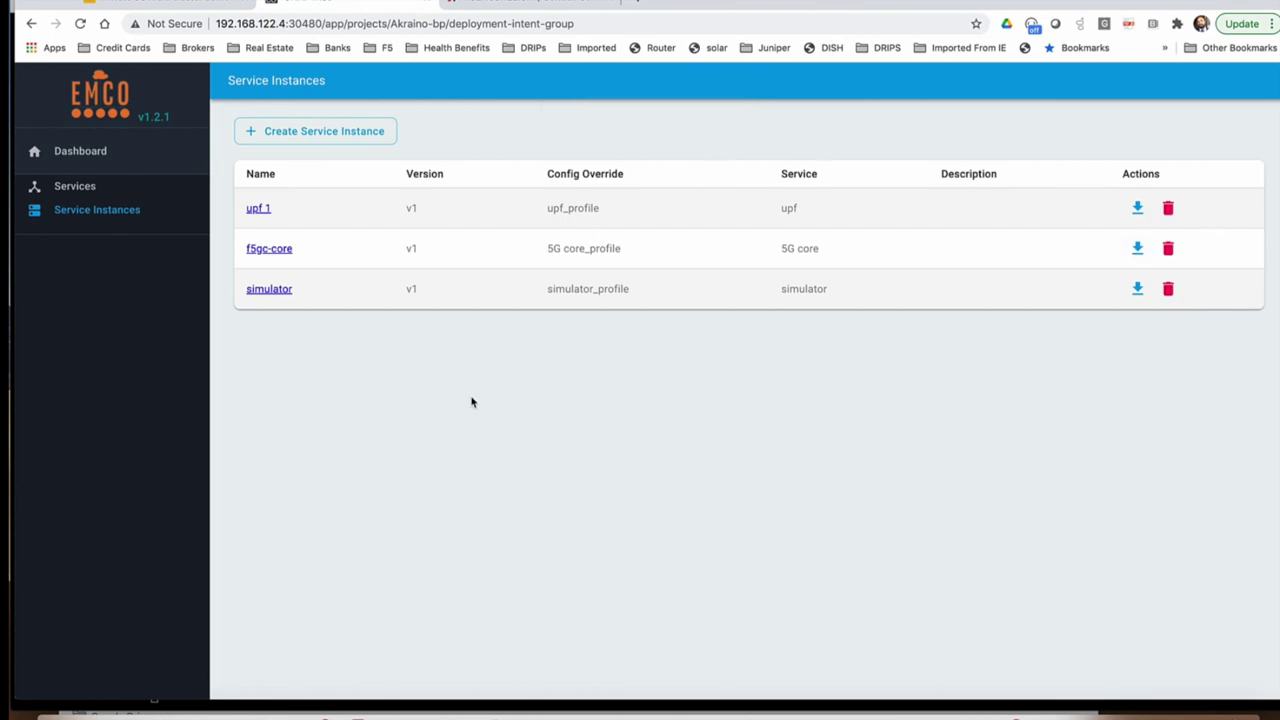
pyautogui.click(931, 710)
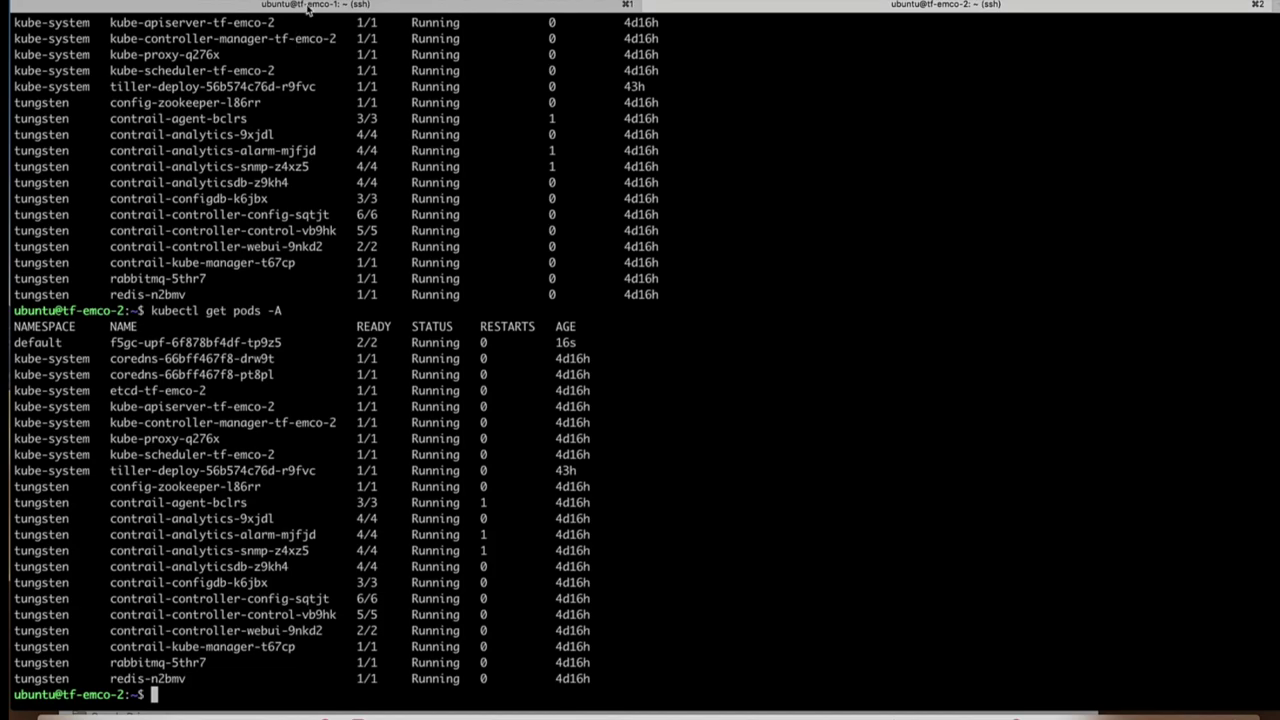
pyautogui.click(309, 8)
# Step: Rerun 'kubectl get pods -A' on tf-emco-1 until every f5gc pod shows 2/2 Running, then return to EMCO
pyautogui.press('Up')
pyautogui.press('Return')
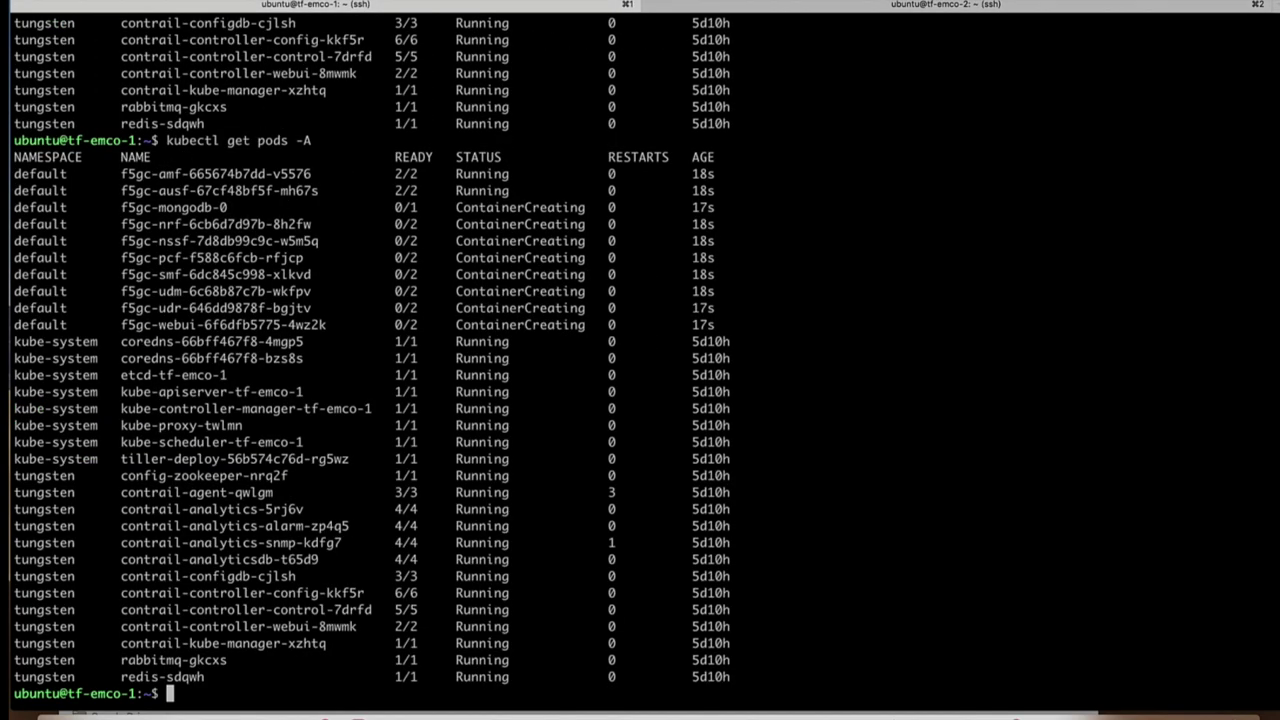
pyautogui.press('Up')
pyautogui.press('Return')
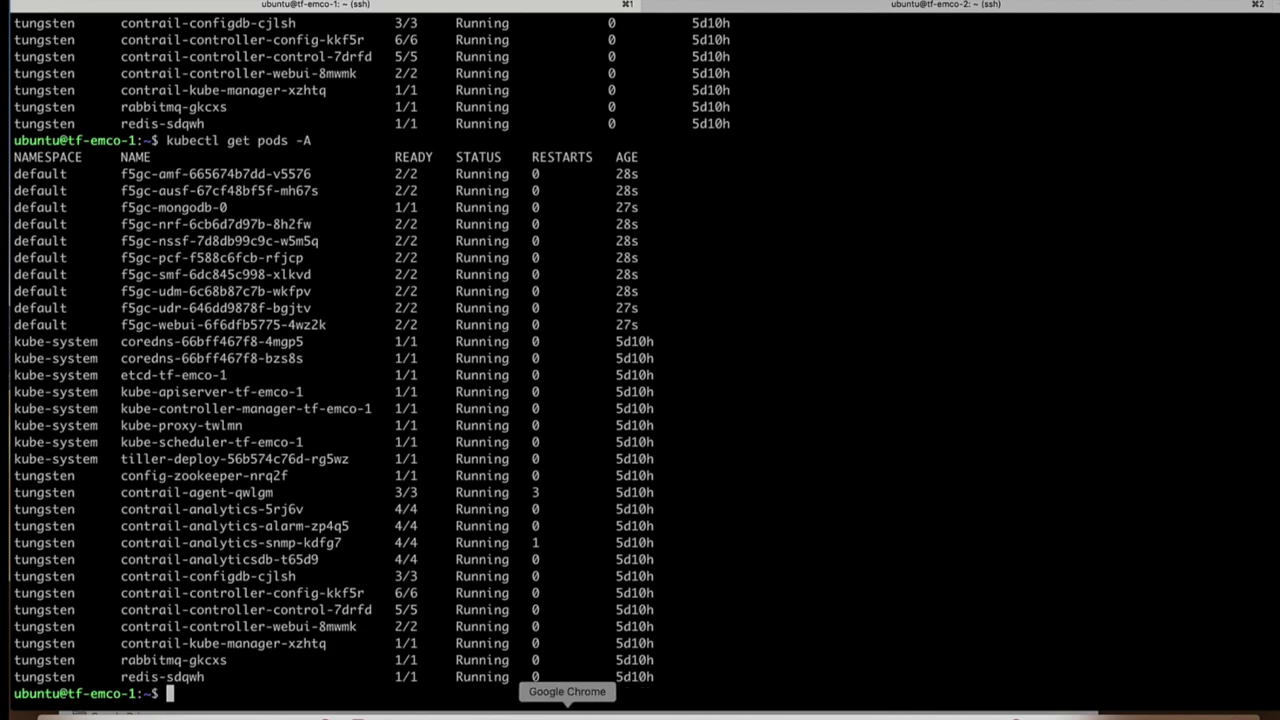
pyautogui.click(567, 712)
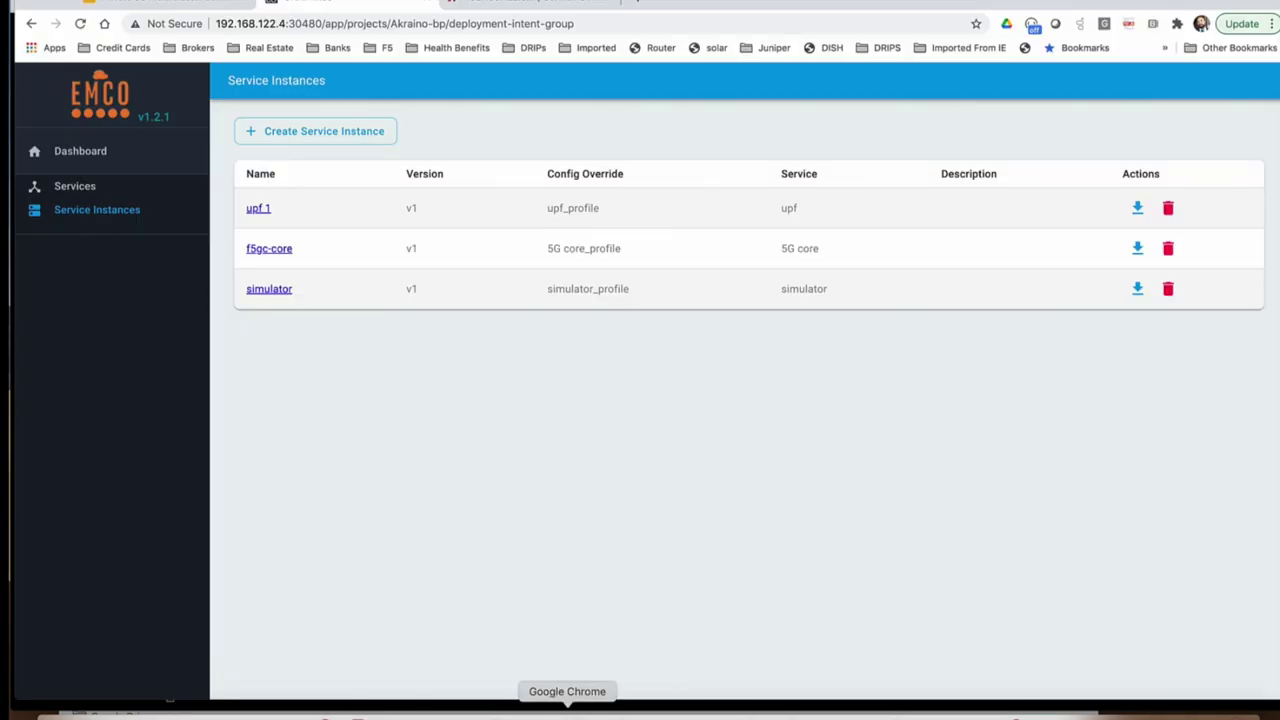
# Step: Instantiate the 'simulator' service instance in EMCO, then go back to iTerm2
pyautogui.click(1135, 288)
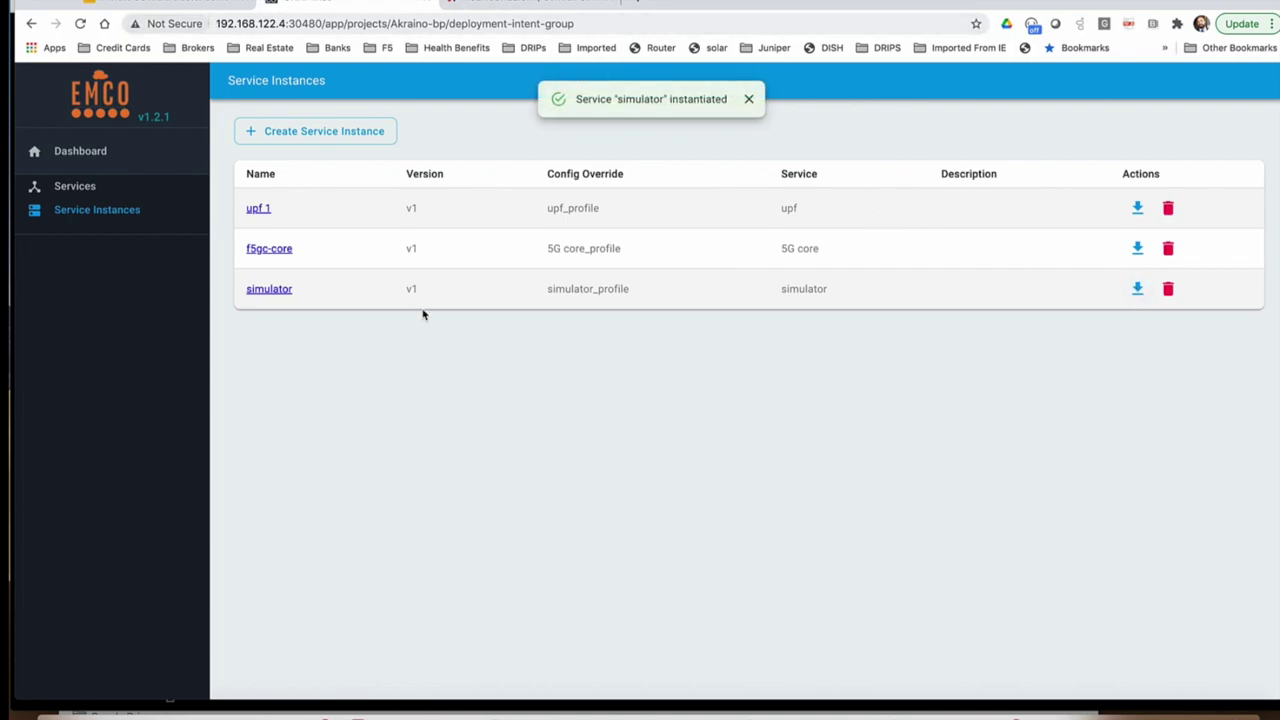
pyautogui.click(930, 712)
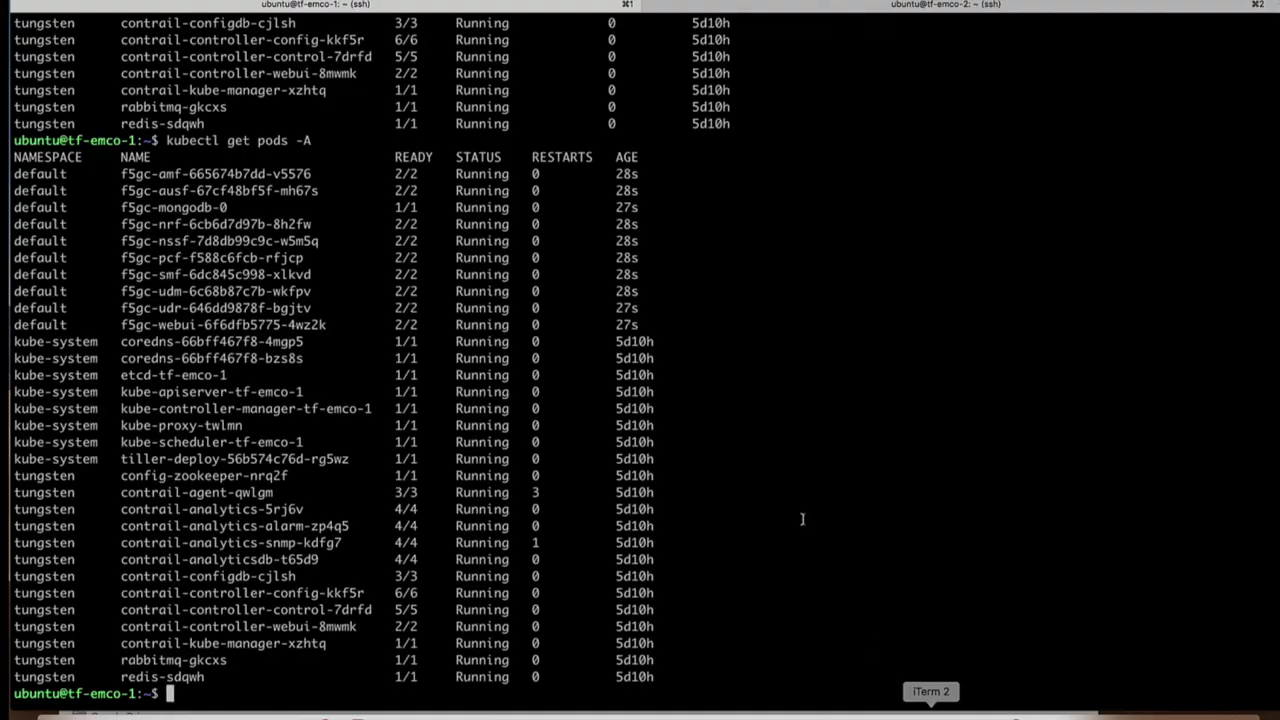
# Step: Rerun 'kubectl get pods -A' on tf-emco-2 until f5gc-gnbsim reaches 3/3 Running, then switch to tf-emco-1
pyautogui.click(853, 4)
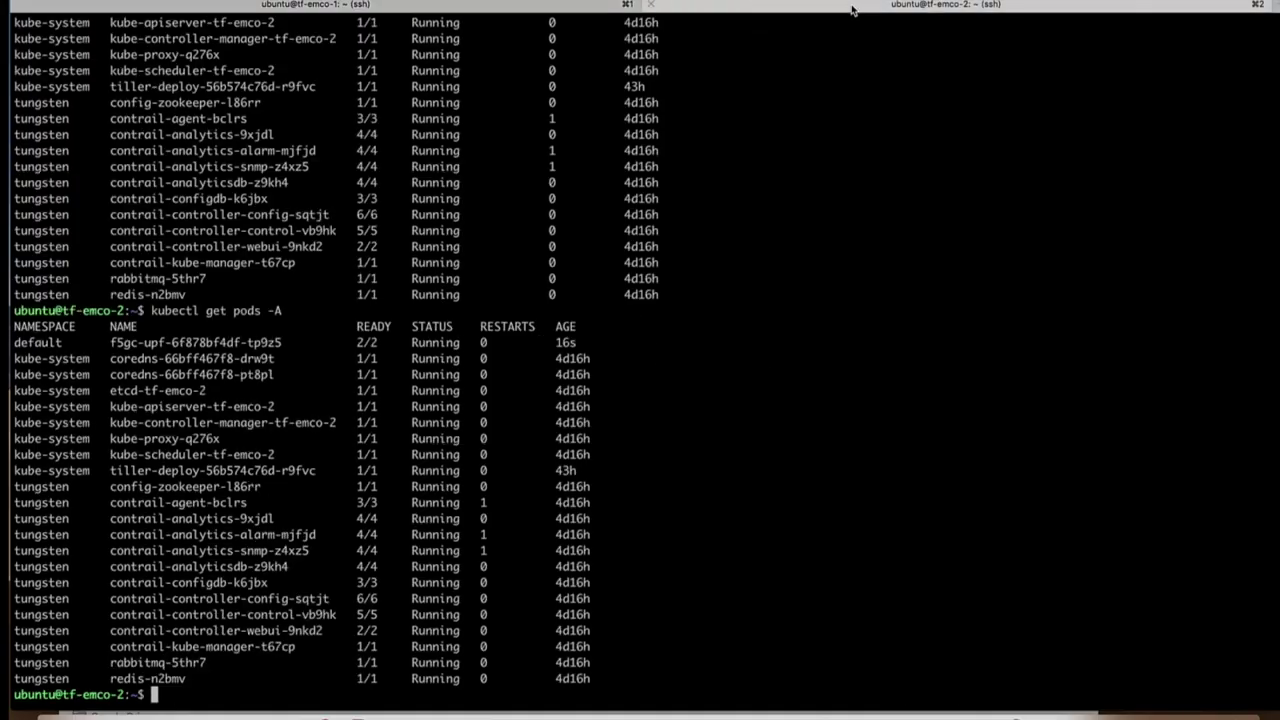
pyautogui.press('Up')
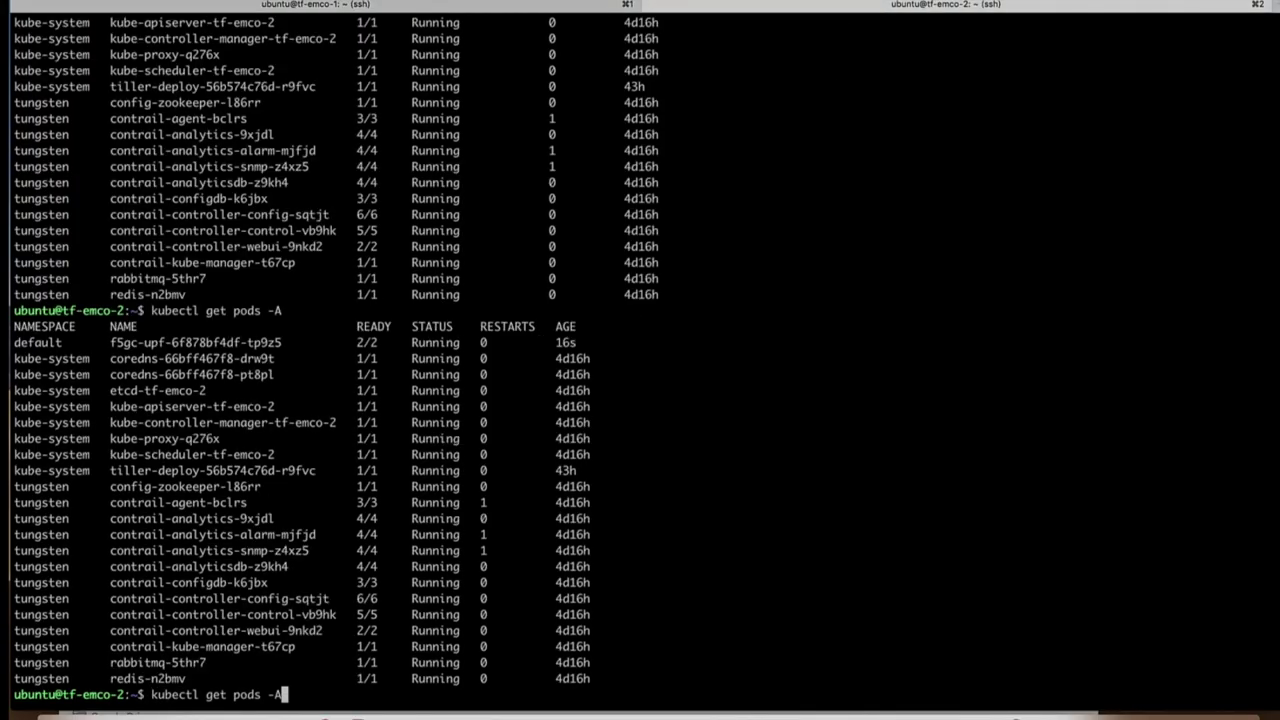
pyautogui.press('Return')
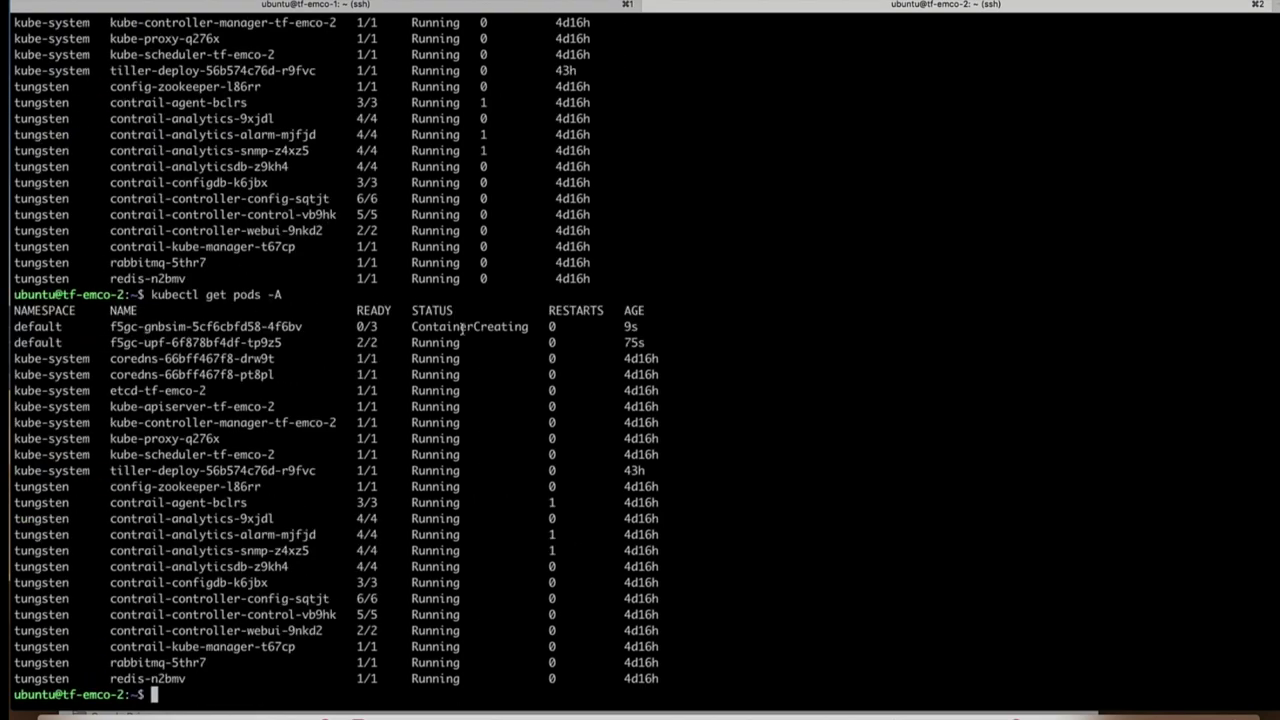
pyautogui.press('Up')
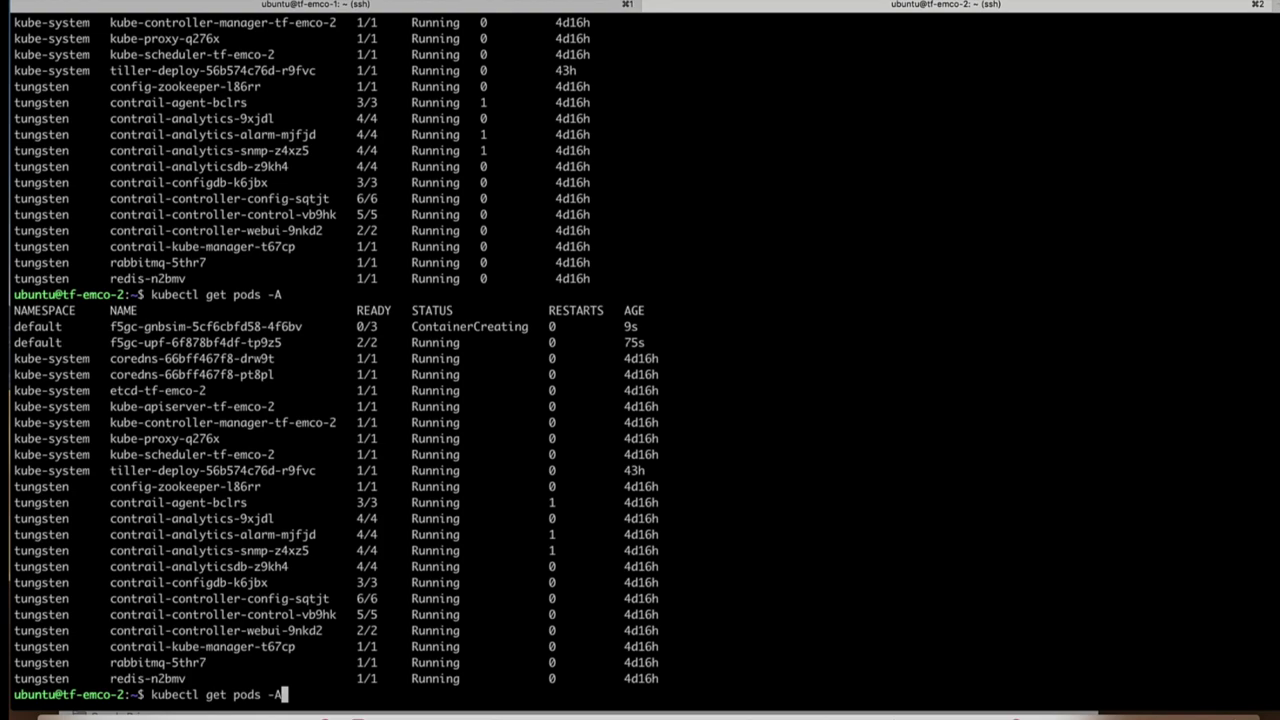
pyautogui.press('Return')
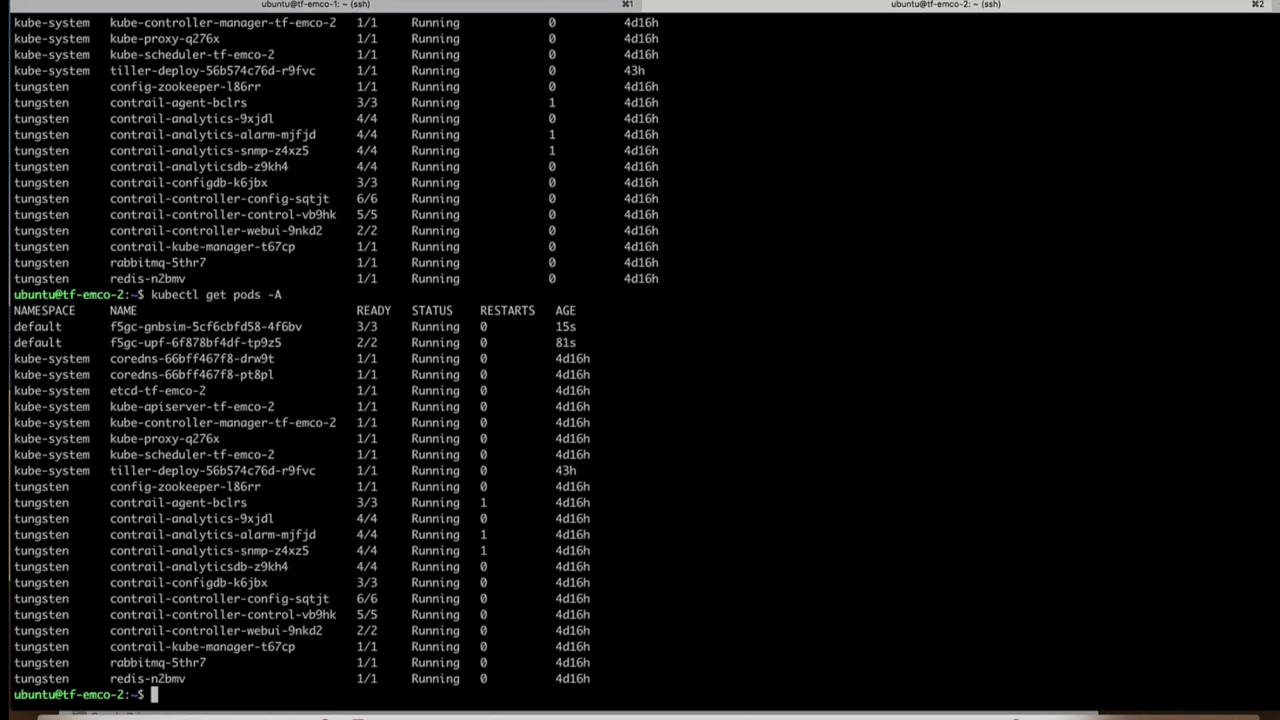
pyautogui.press('super+1')
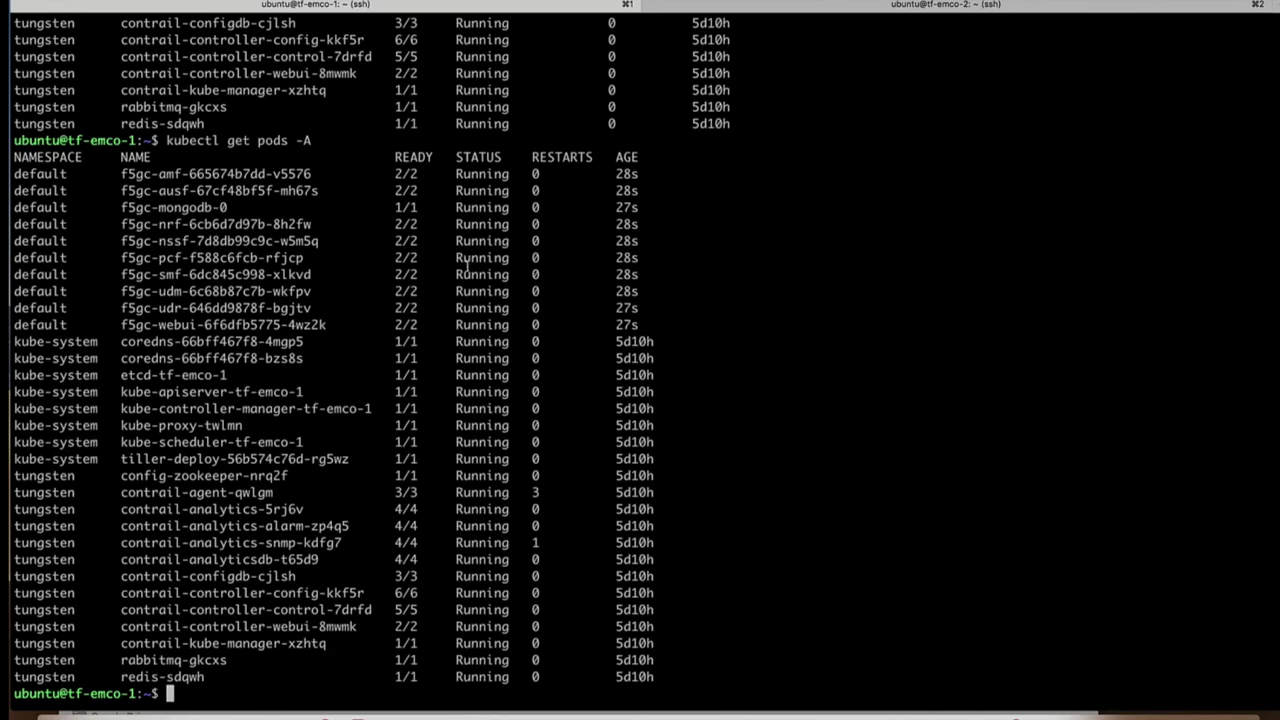
# Step: Run 'kubectl get services | grep web' on tf-emco-1 to find the f5gc-webui service
pyautogui.write('ku')
pyautogui.press('BackSpace')
pyautogui.press('BackSpace')
pyautogui.write('kubectl get')
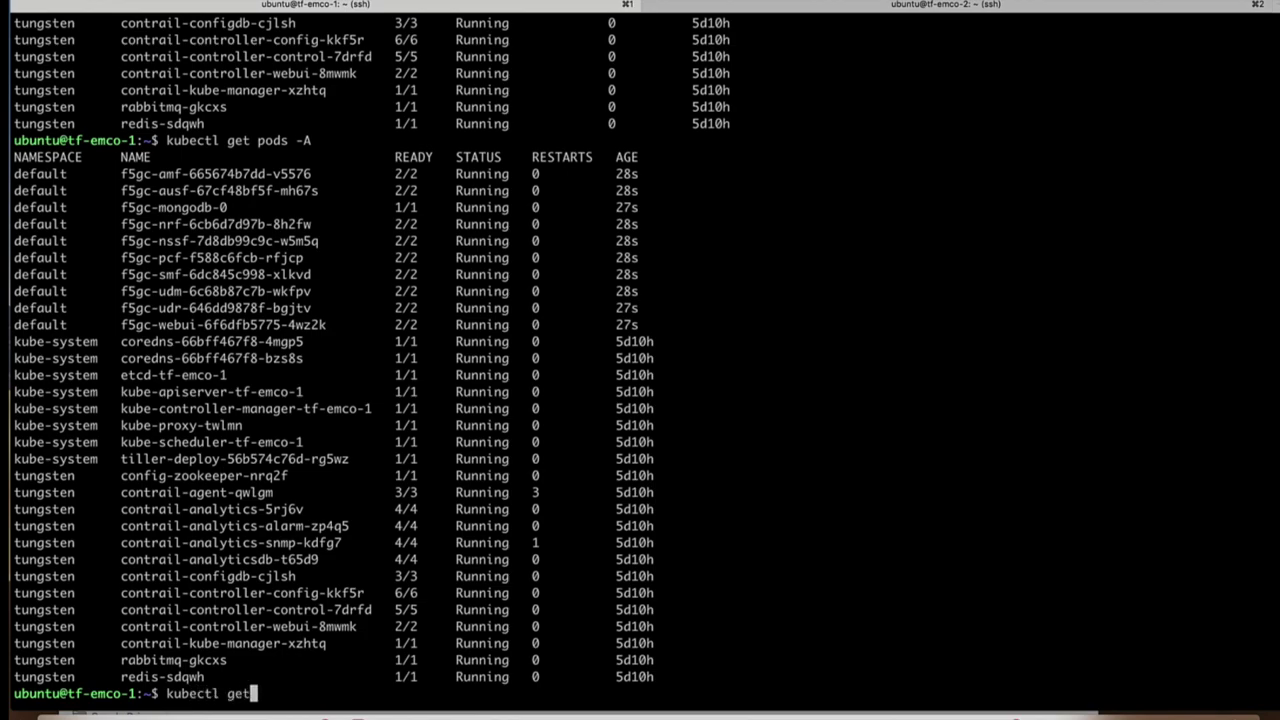
pyautogui.write(' ser')
pyautogui.write('vices | g')
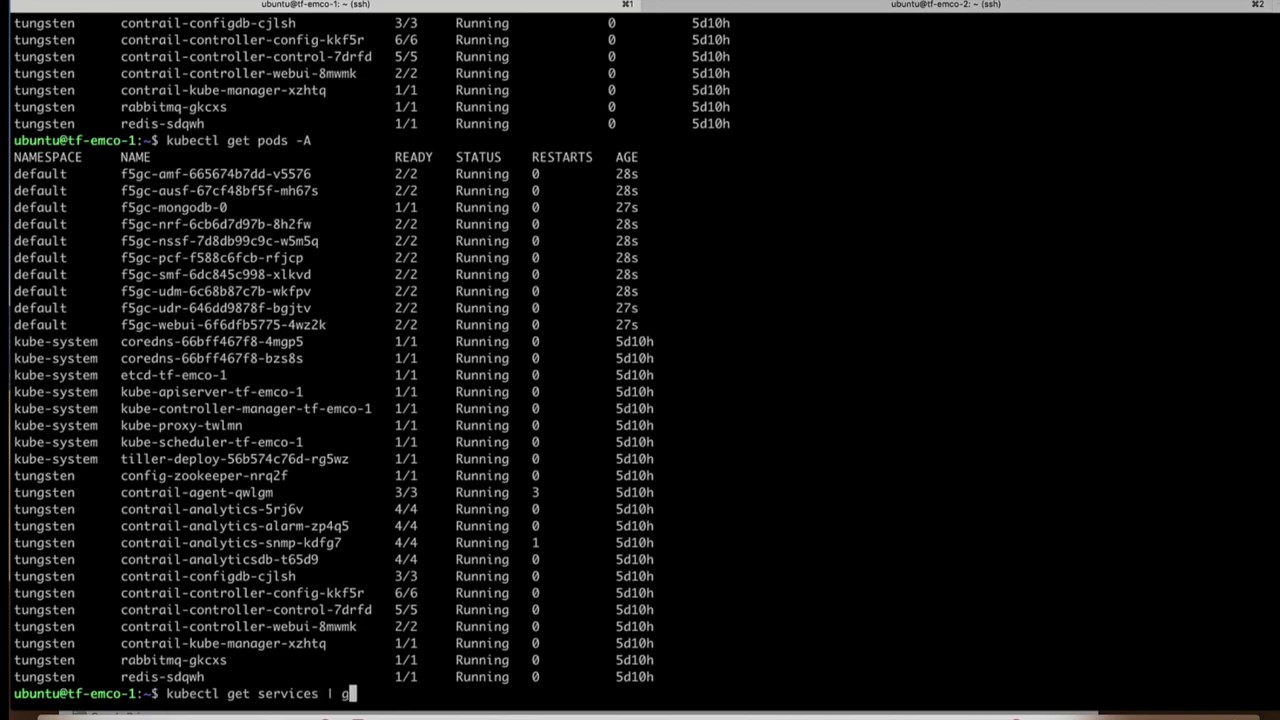
pyautogui.write('rep web')
pyautogui.press('Return')
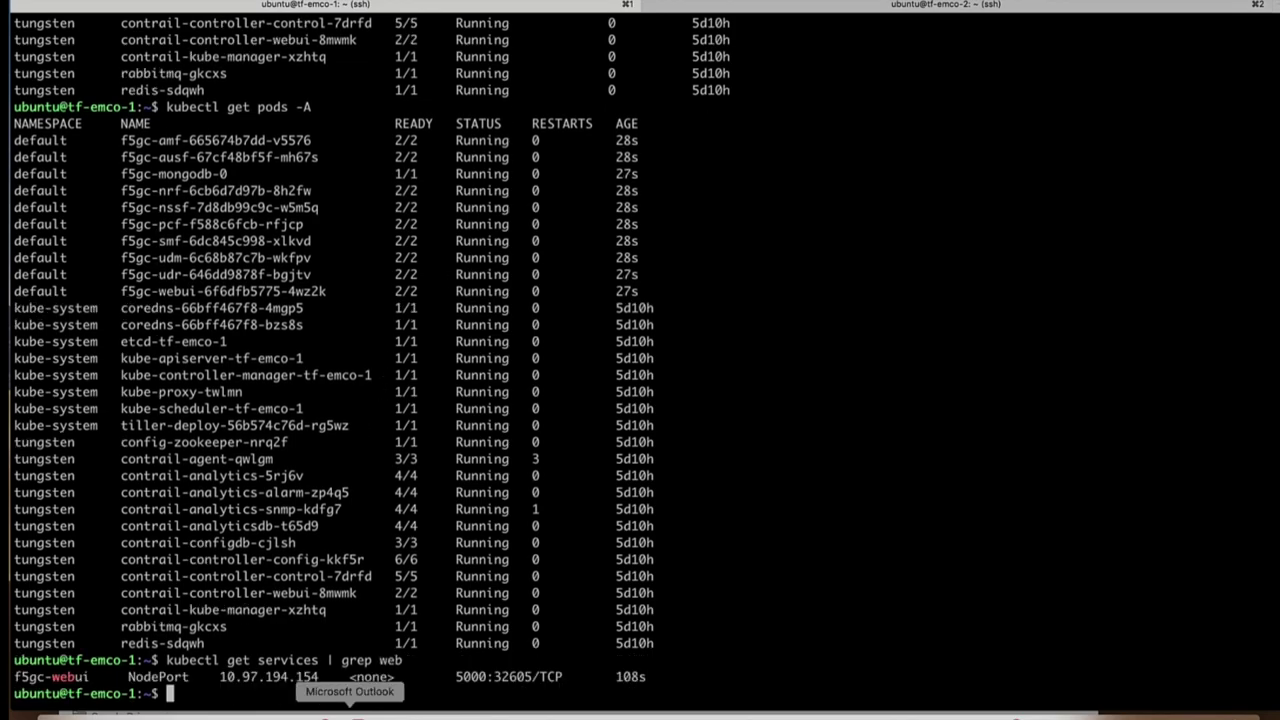
# Step: Copy the f5gc-webui node port 32605 and bring the browser back
pyautogui.moveTo(495, 677); pyautogui.dragTo(528, 677)
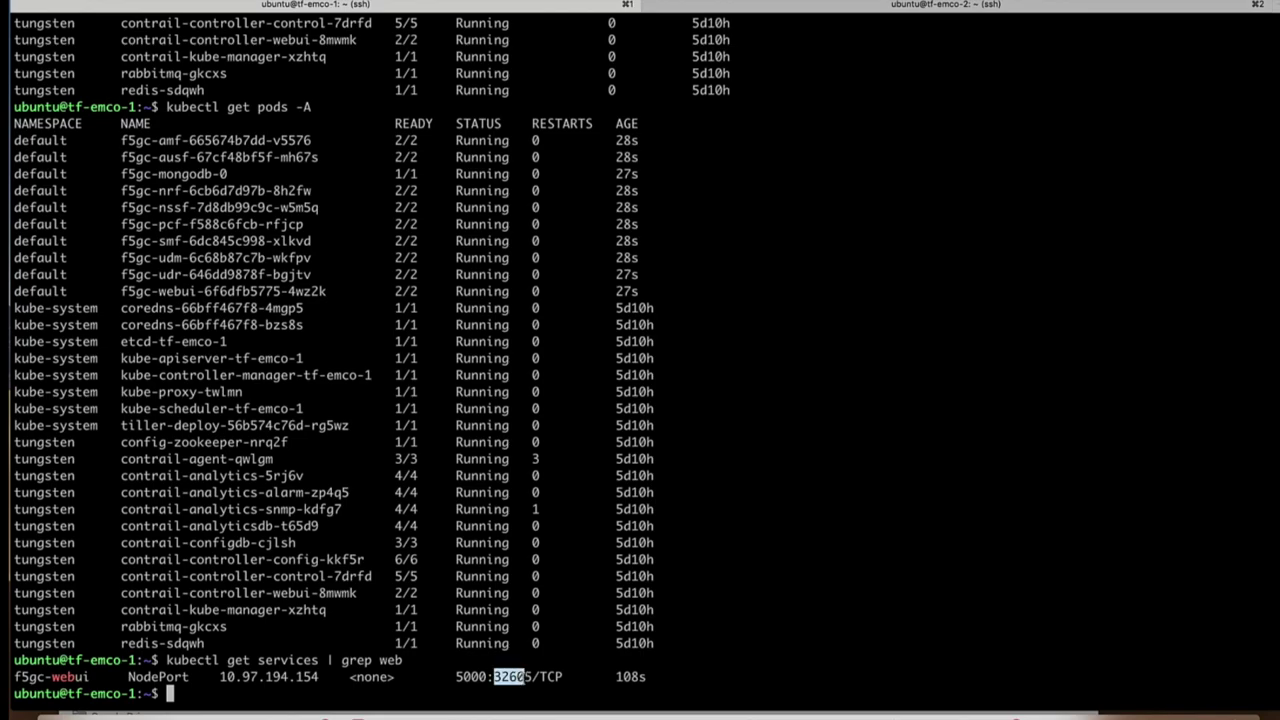
pyautogui.click(525, 677)
pyautogui.doubleClick(496, 677)
pyautogui.click(567, 712)
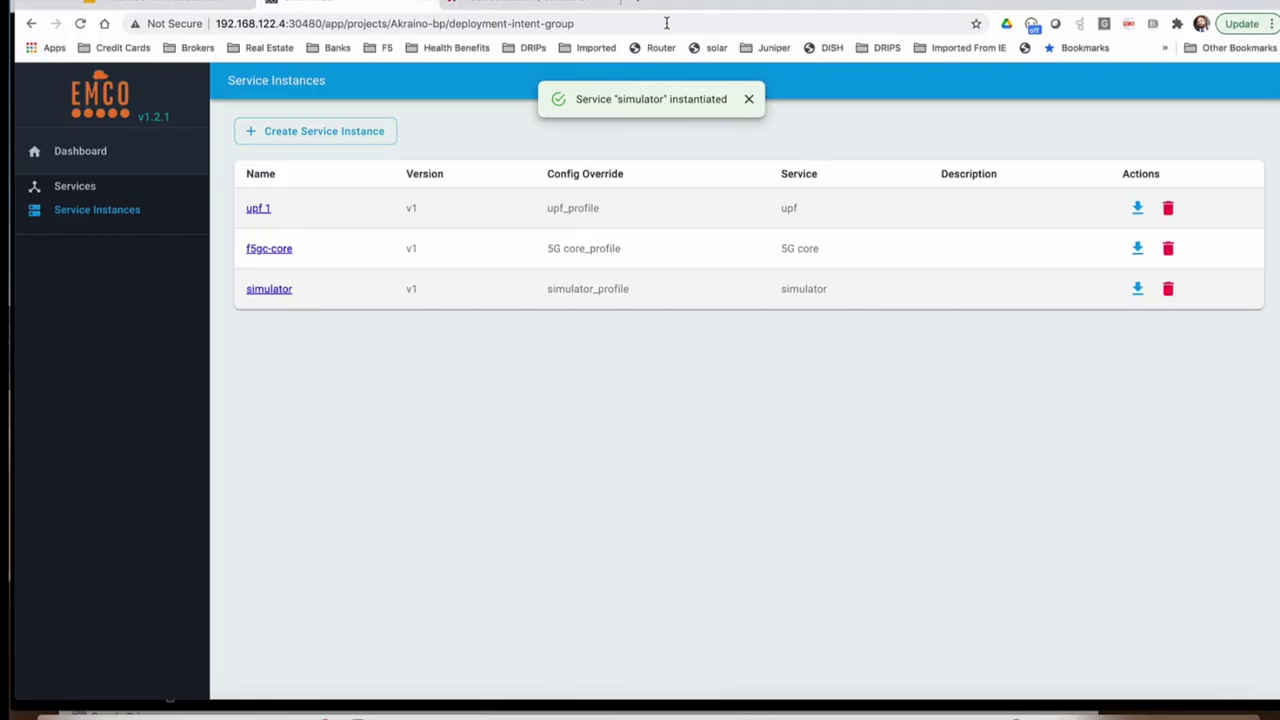
# Step: Open 192.168.122.5:32605 in a new Chrome tab
pyautogui.click(637, 3)
pyautogui.click(500, 23)
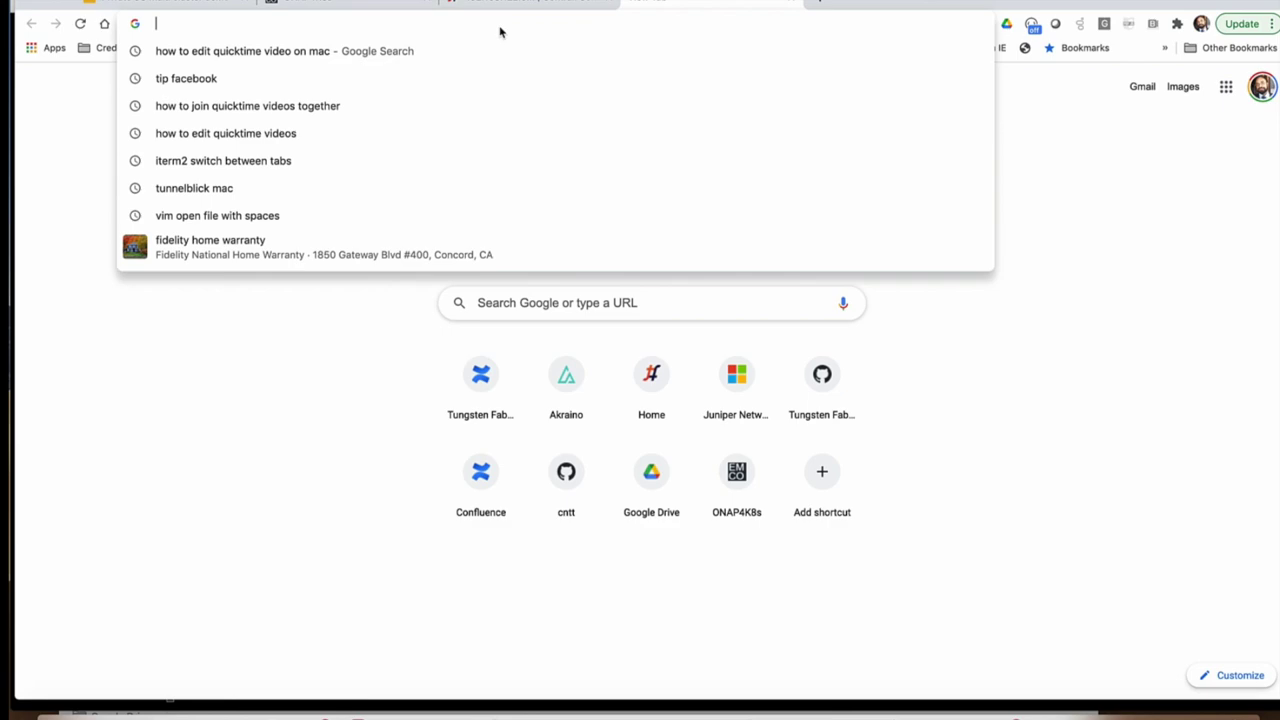
pyautogui.write('19')
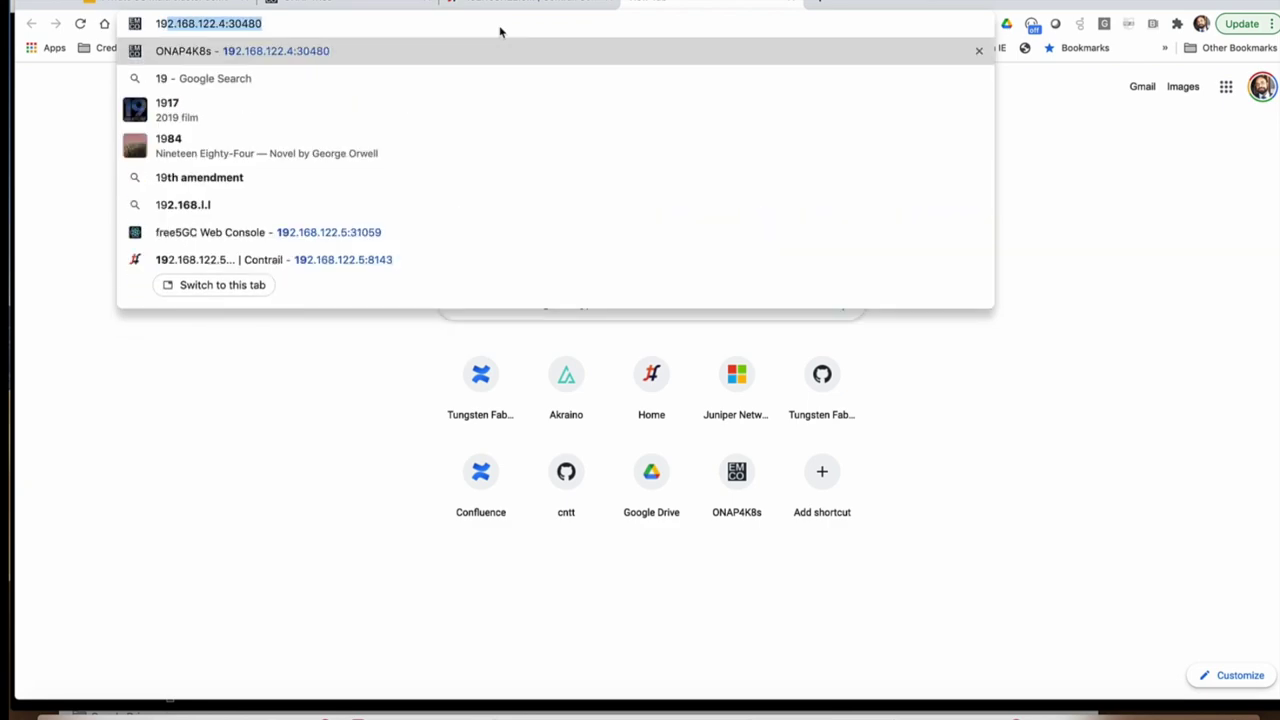
pyautogui.press('Right')
pyautogui.press('BackSpace')
pyautogui.press('BackSpace')
pyautogui.press('BackSpace')
pyautogui.press('BackSpace')
pyautogui.press('BackSpace')
pyautogui.press('BackSpace')
pyautogui.press('BackSpace')
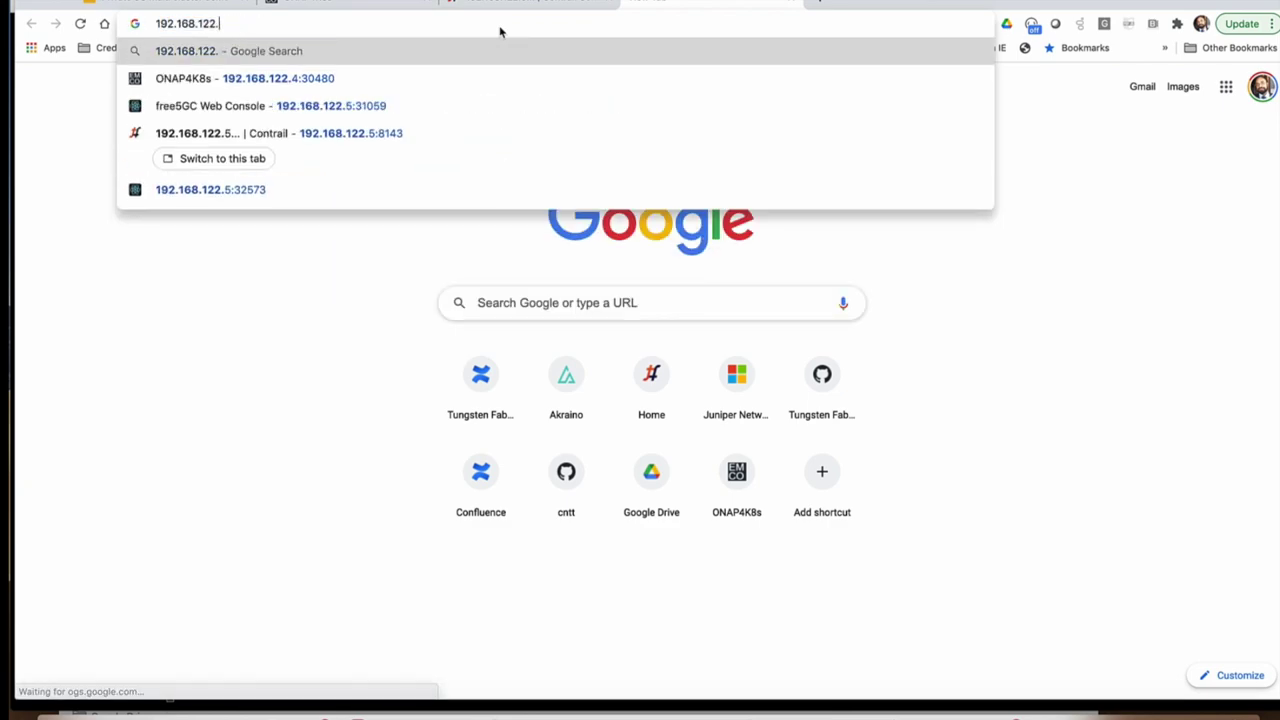
pyautogui.write('5:')
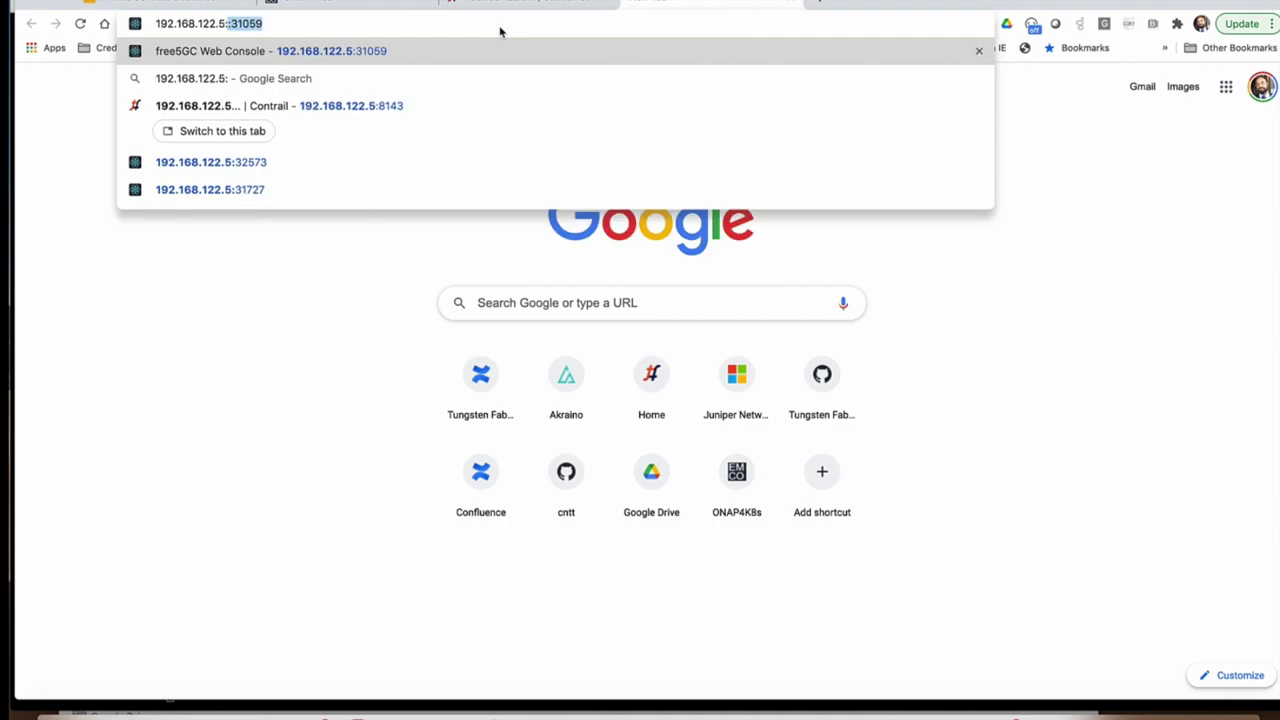
pyautogui.write('32605')
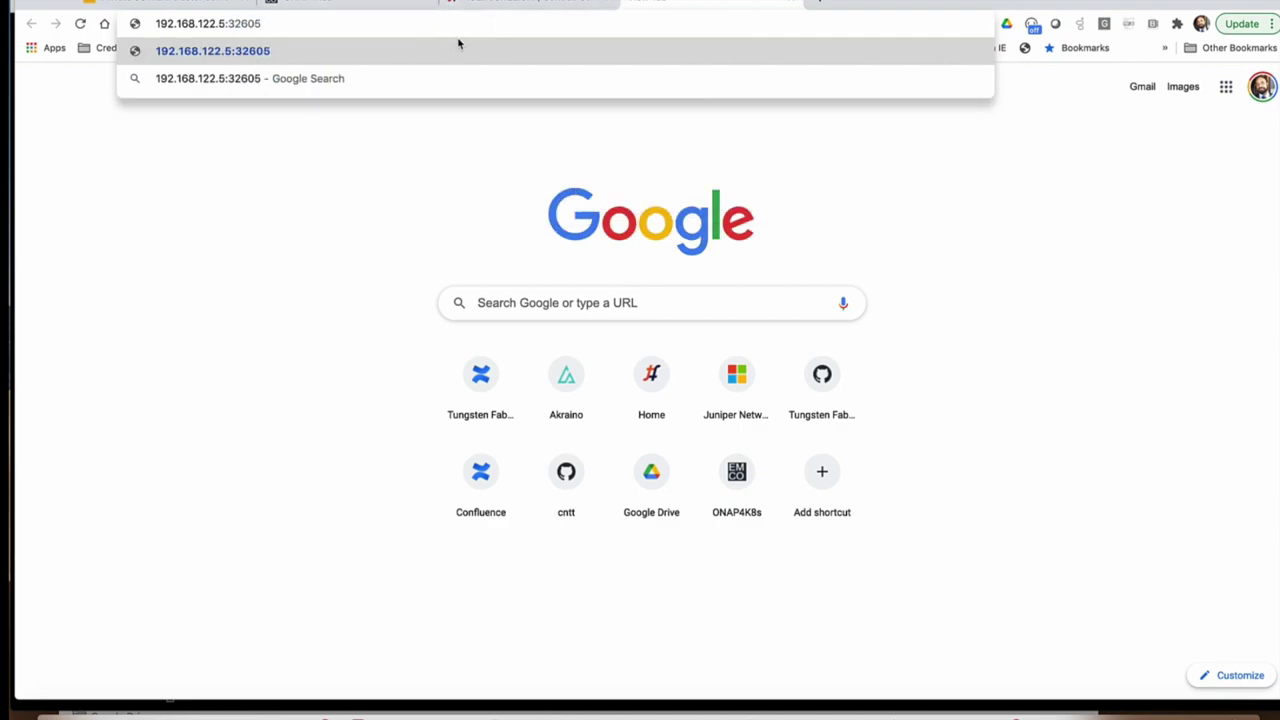
pyautogui.click(459, 50)
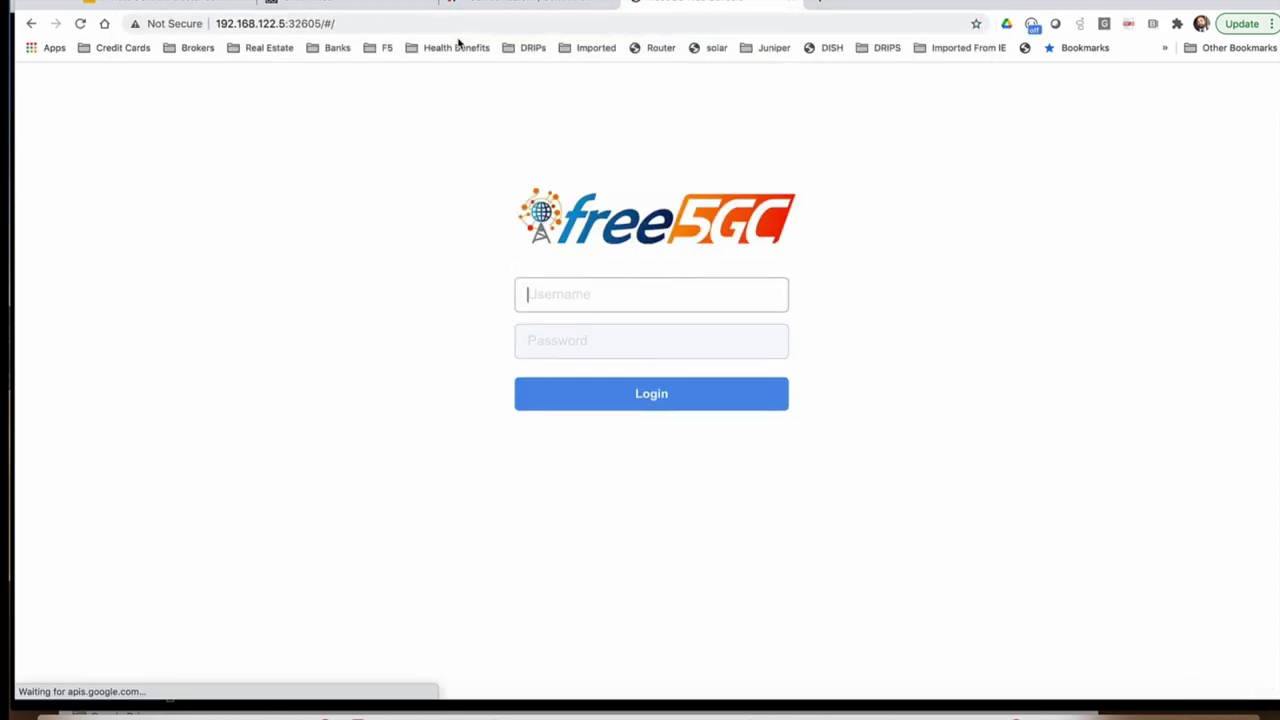
# Step: Sign in with the saved administrator username and the account password, then go to Subscribers
pyautogui.click(557, 296)
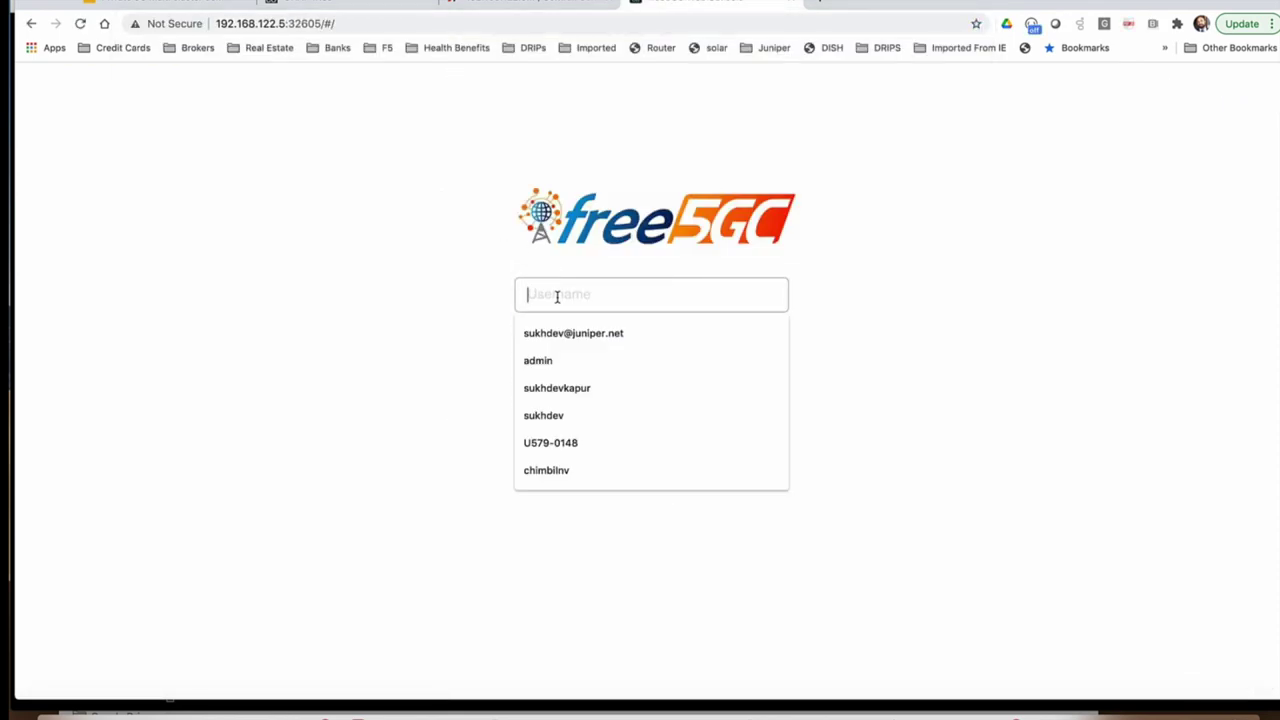
pyautogui.click(541, 363)
pyautogui.click(583, 339)
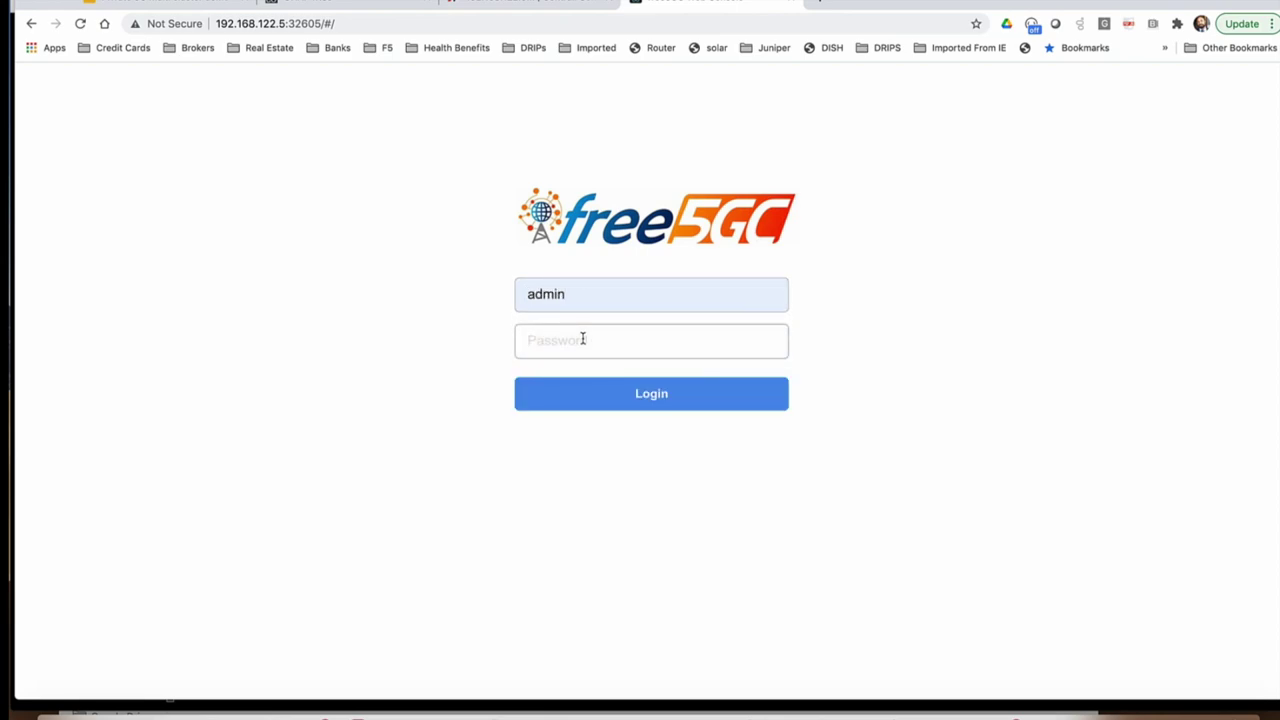
pyautogui.write('free5gc')
pyautogui.press('Return')
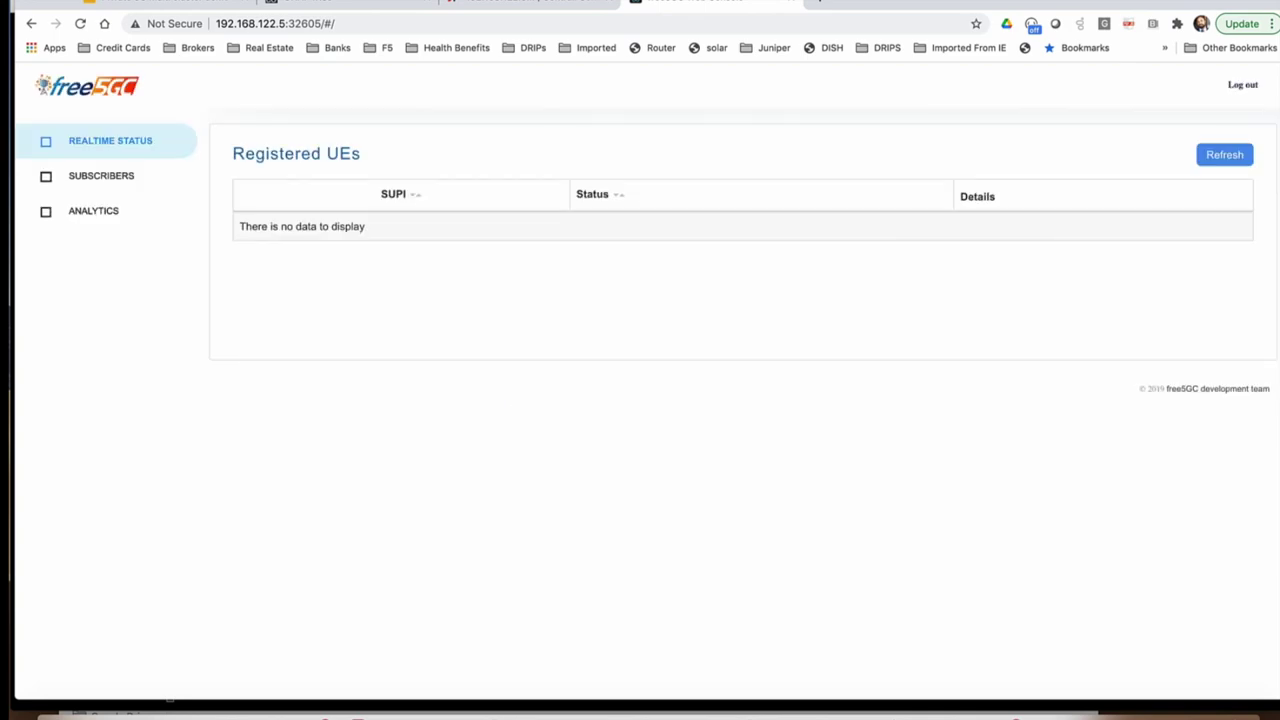
pyautogui.click(108, 177)
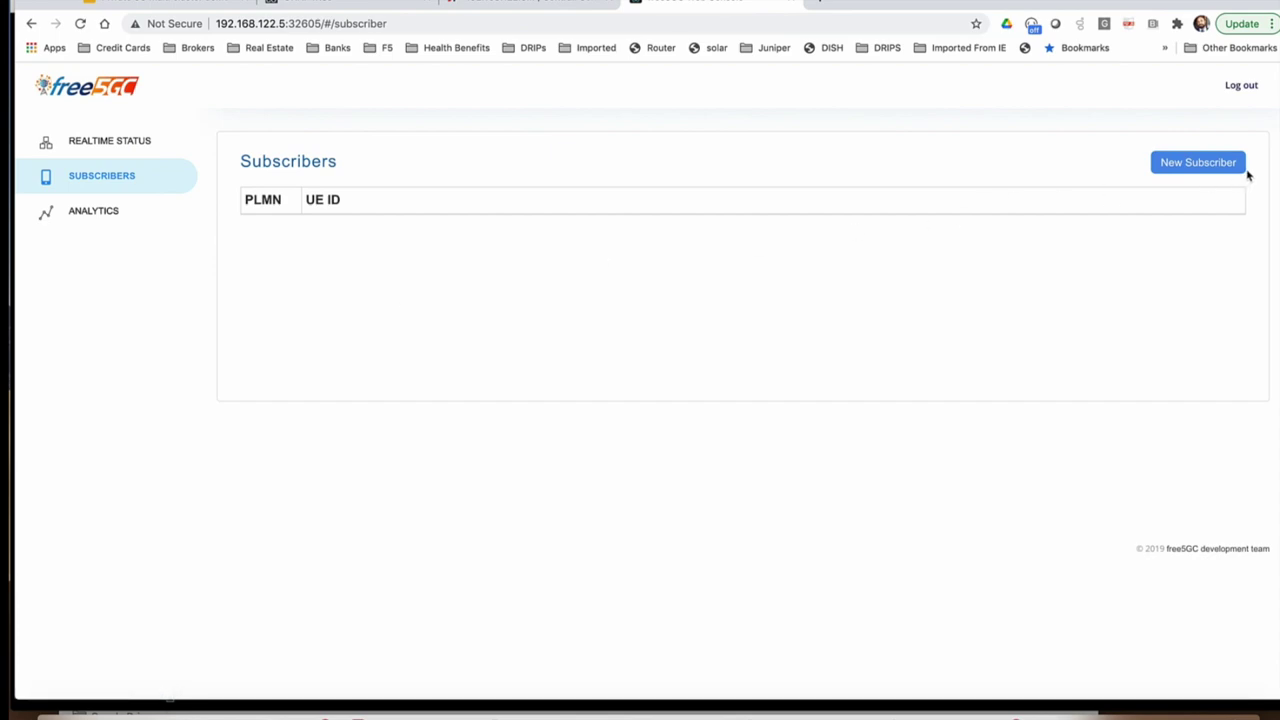
# Step: Submit a New Subscriber with default values under PLMN 20893, then return to iTerm2
pyautogui.click(1209, 165)
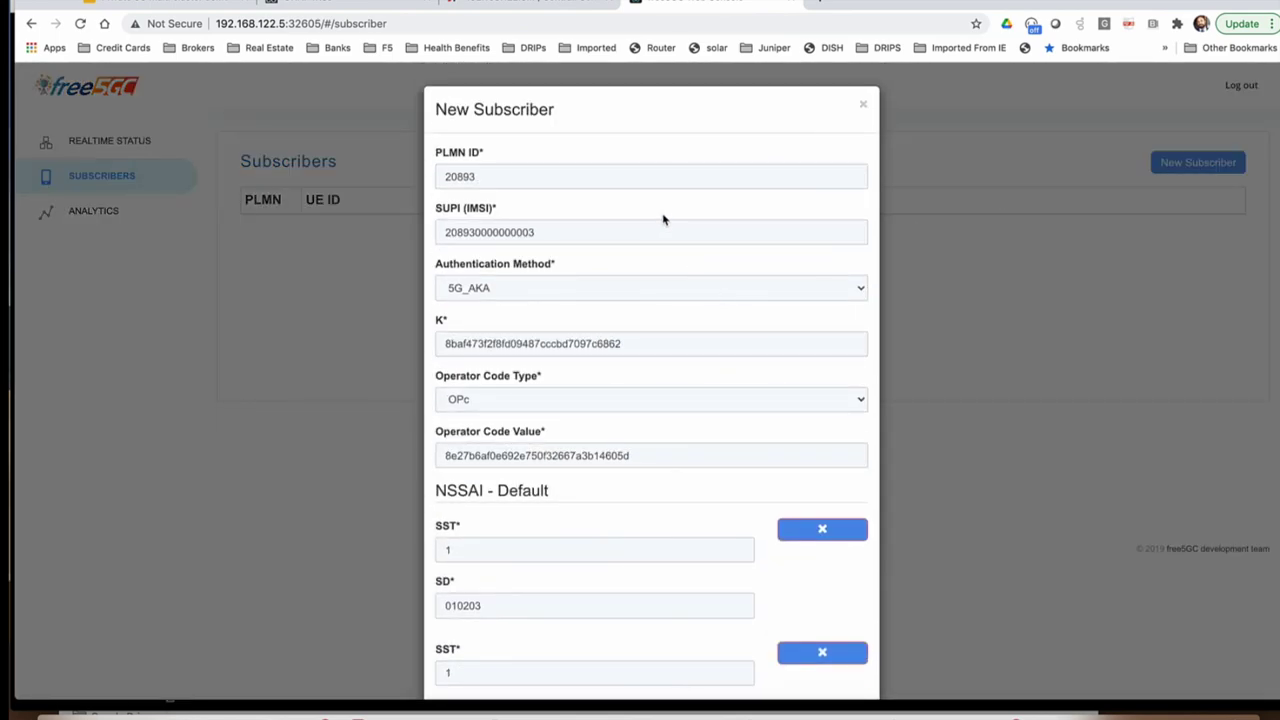
pyautogui.scroll(-5, 660, 220)
pyautogui.scroll(-2, 660, 220)
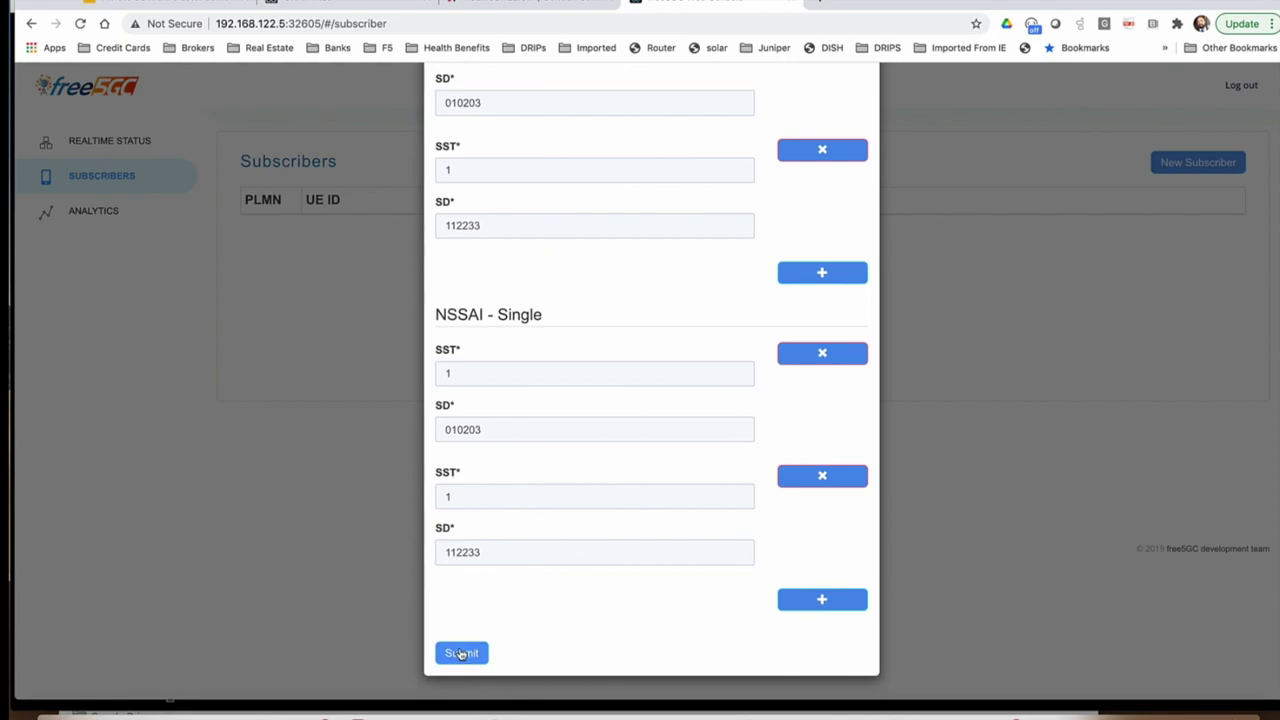
pyautogui.click(461, 653)
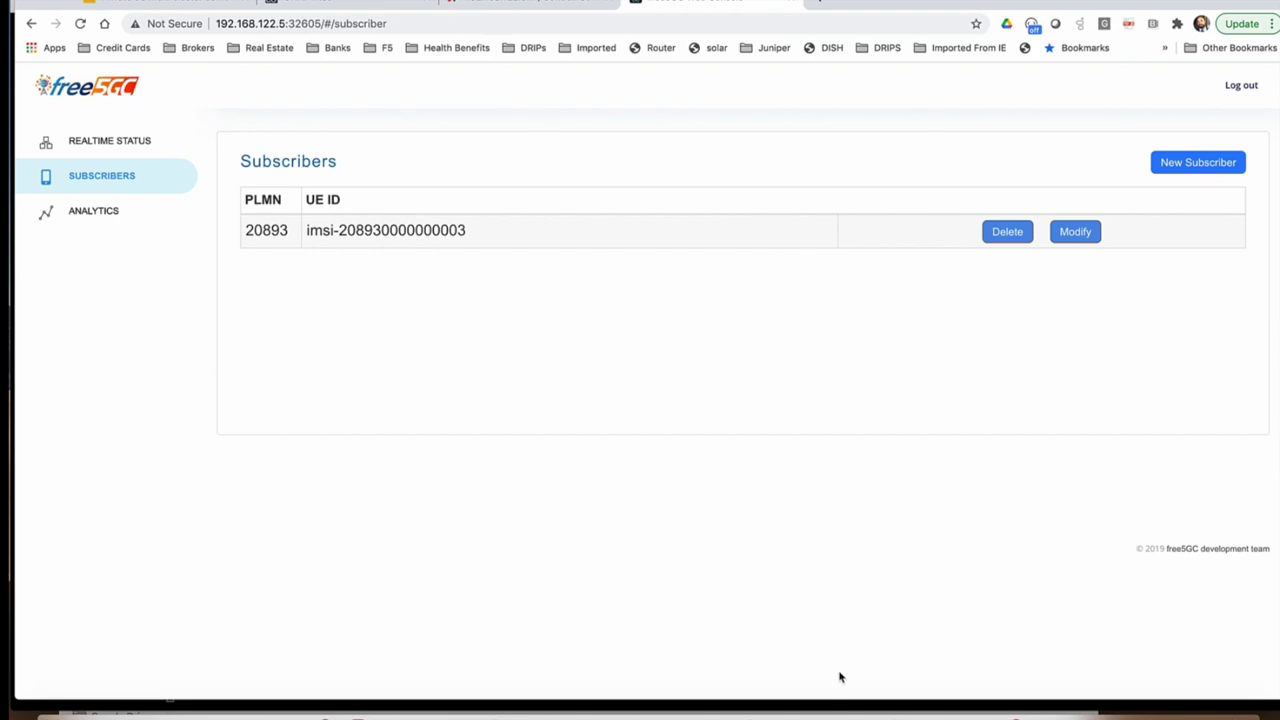
pyautogui.click(930, 712)
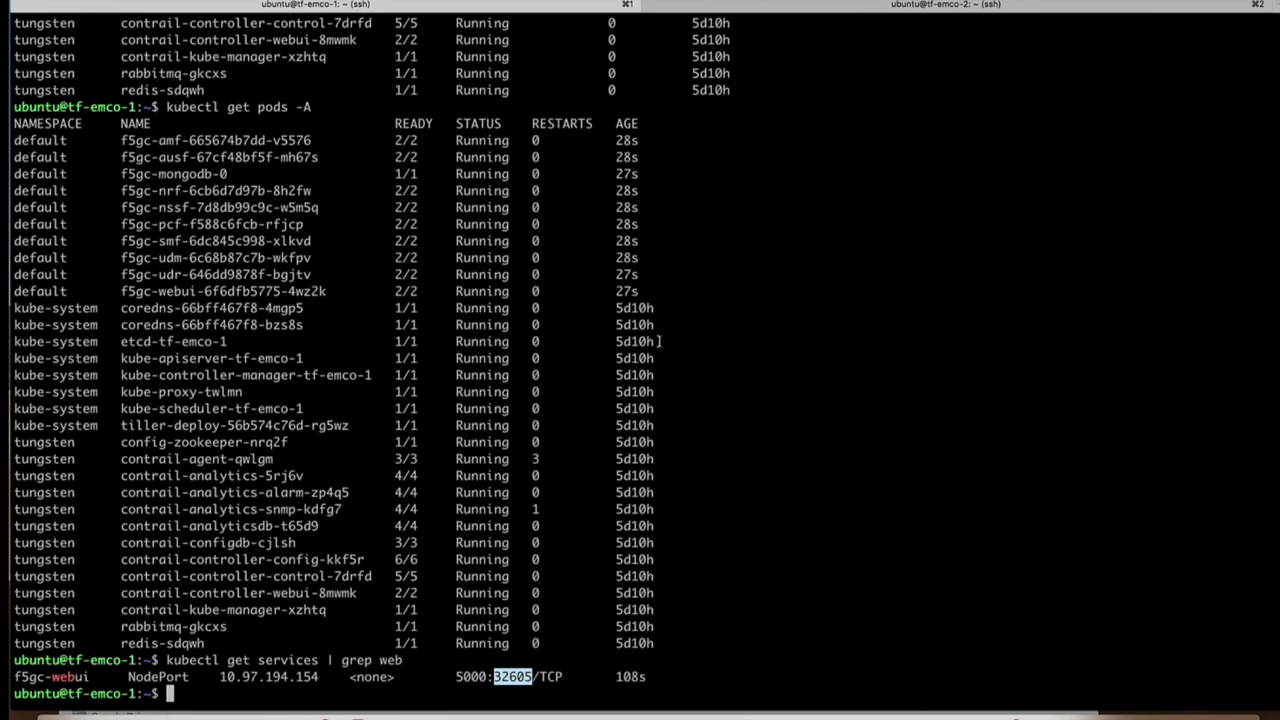
# Step: In the gnbsim pod on tf-emco-2, run './example -ip 172.16.10.20' to place the simulated call
pyautogui.click(871, 8)
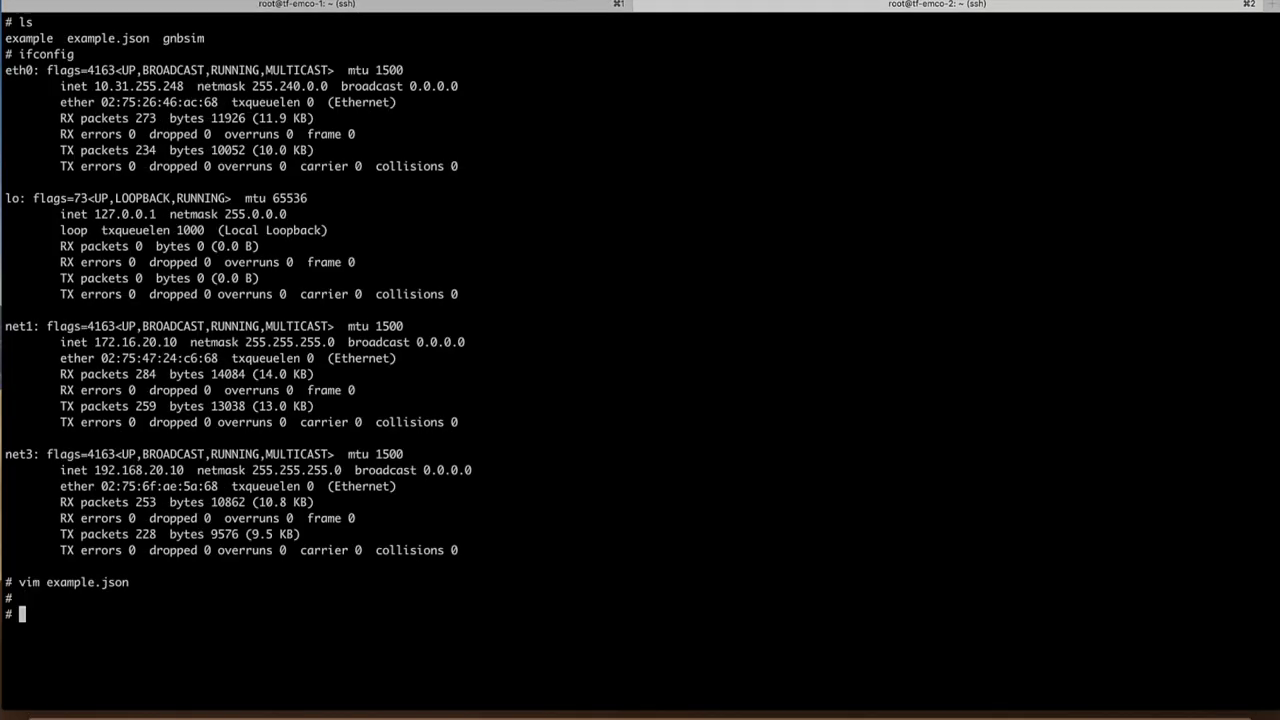
pyautogui.write('./example -ip ')
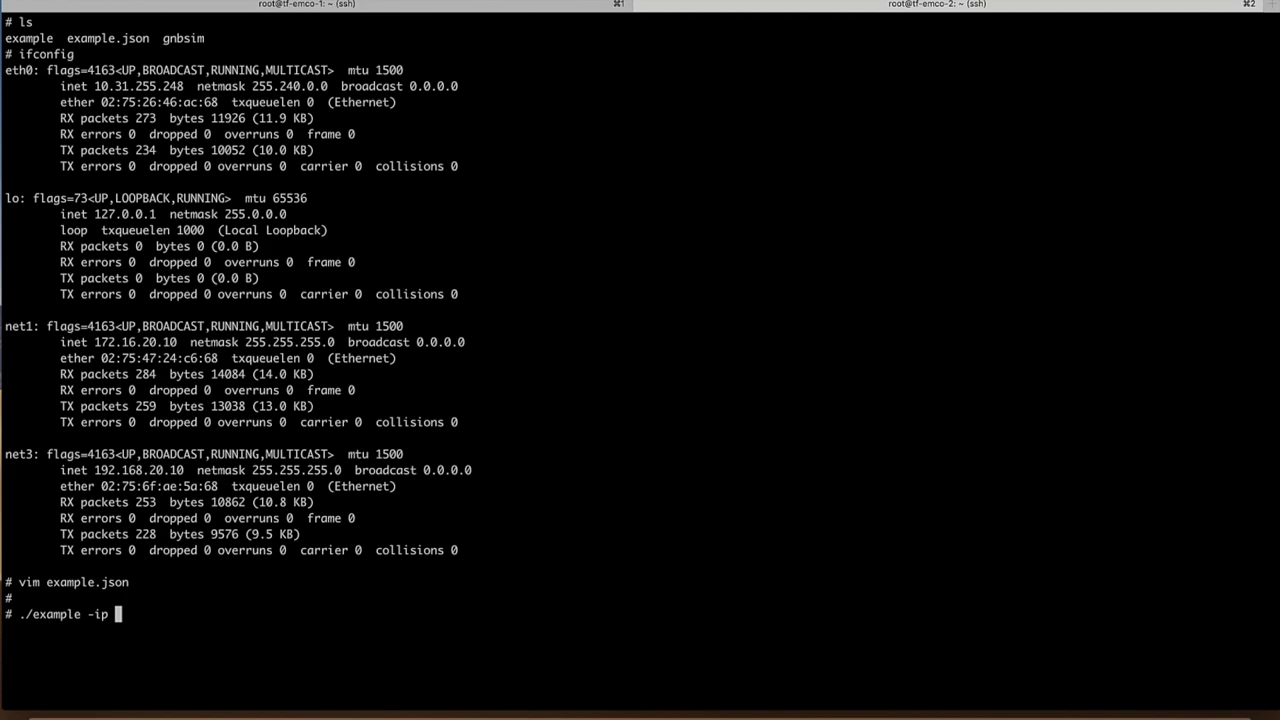
pyautogui.write('172.16.10.20')
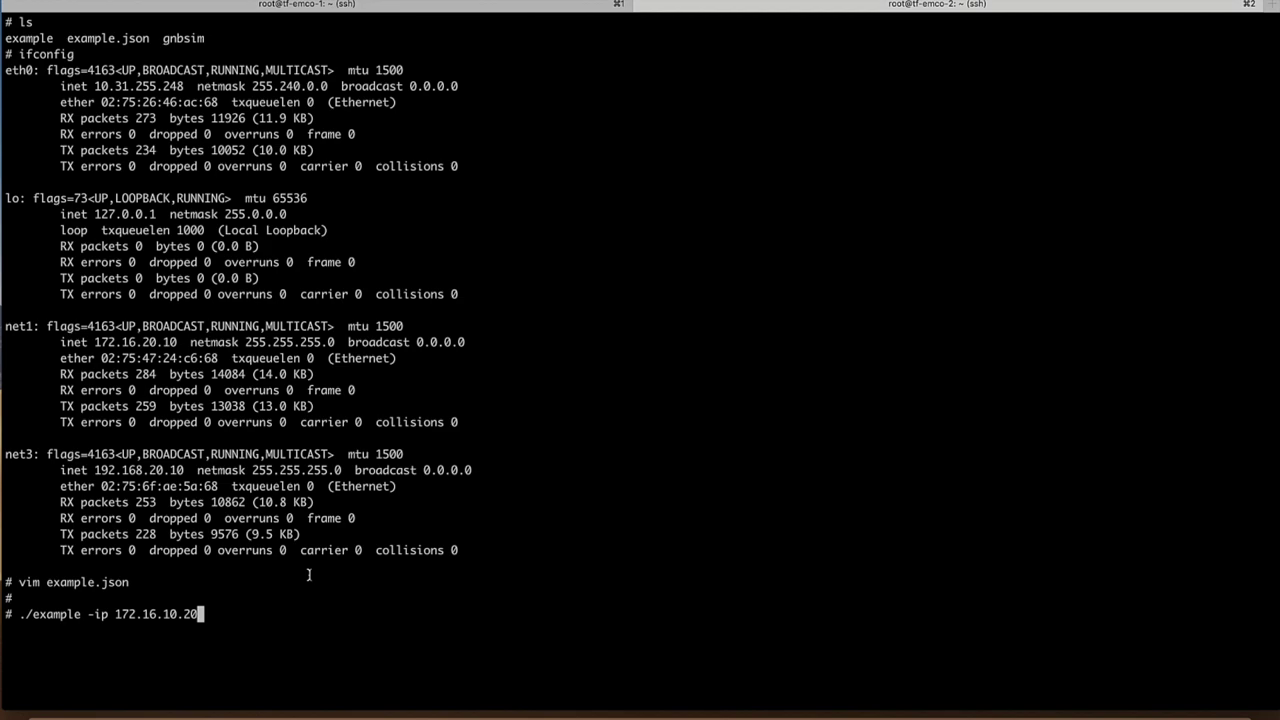
pyautogui.press('Return')
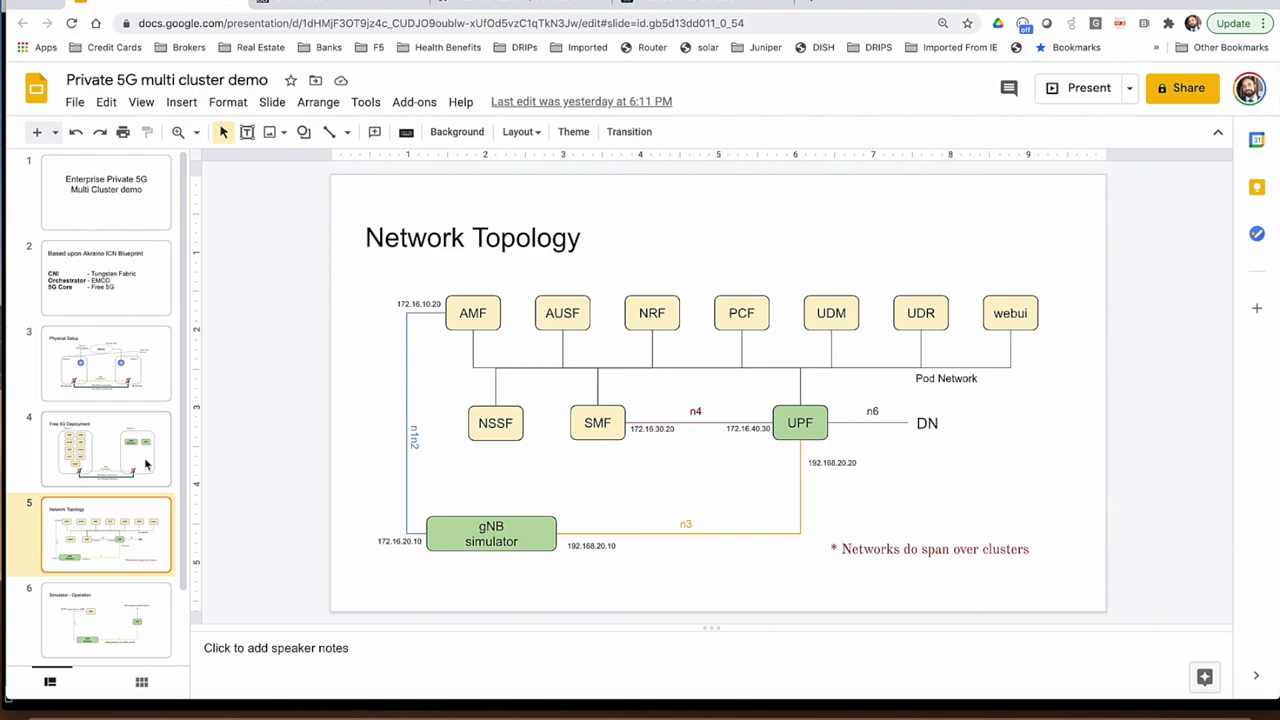
# Step: Select slide 4, 'Free 5G Deployment', in the filmstrip
pyautogui.click(134, 462)
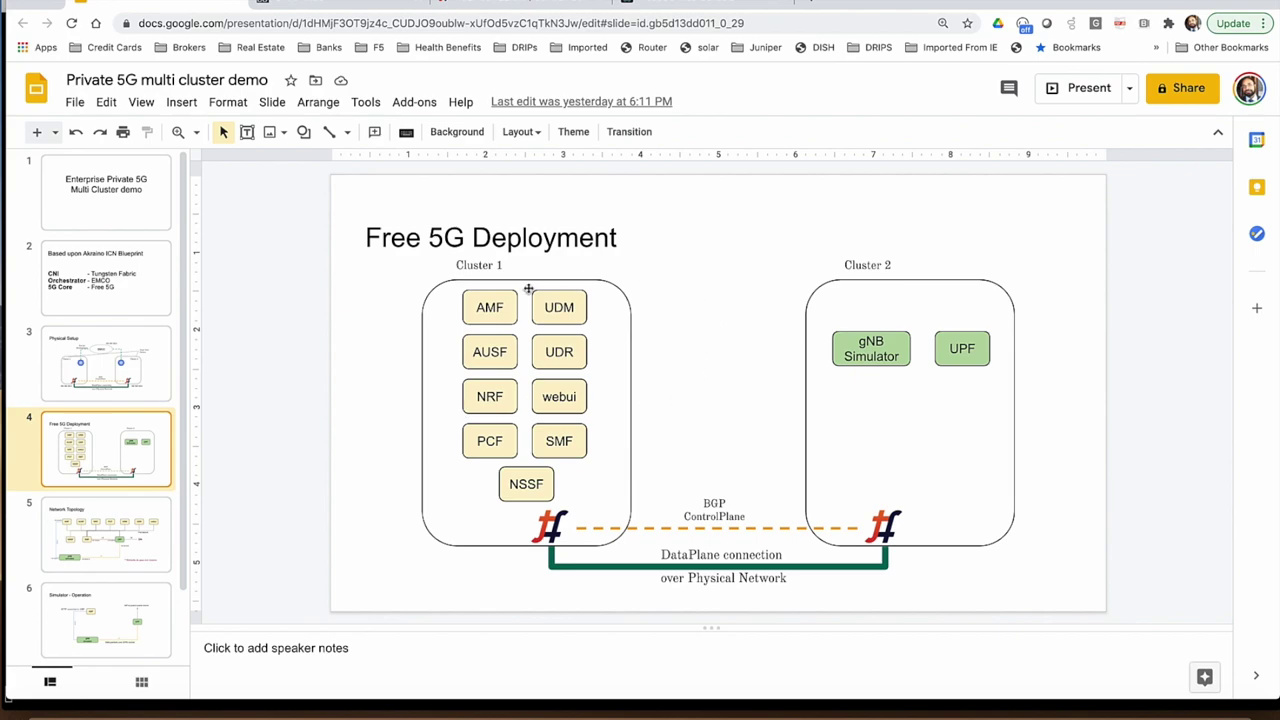